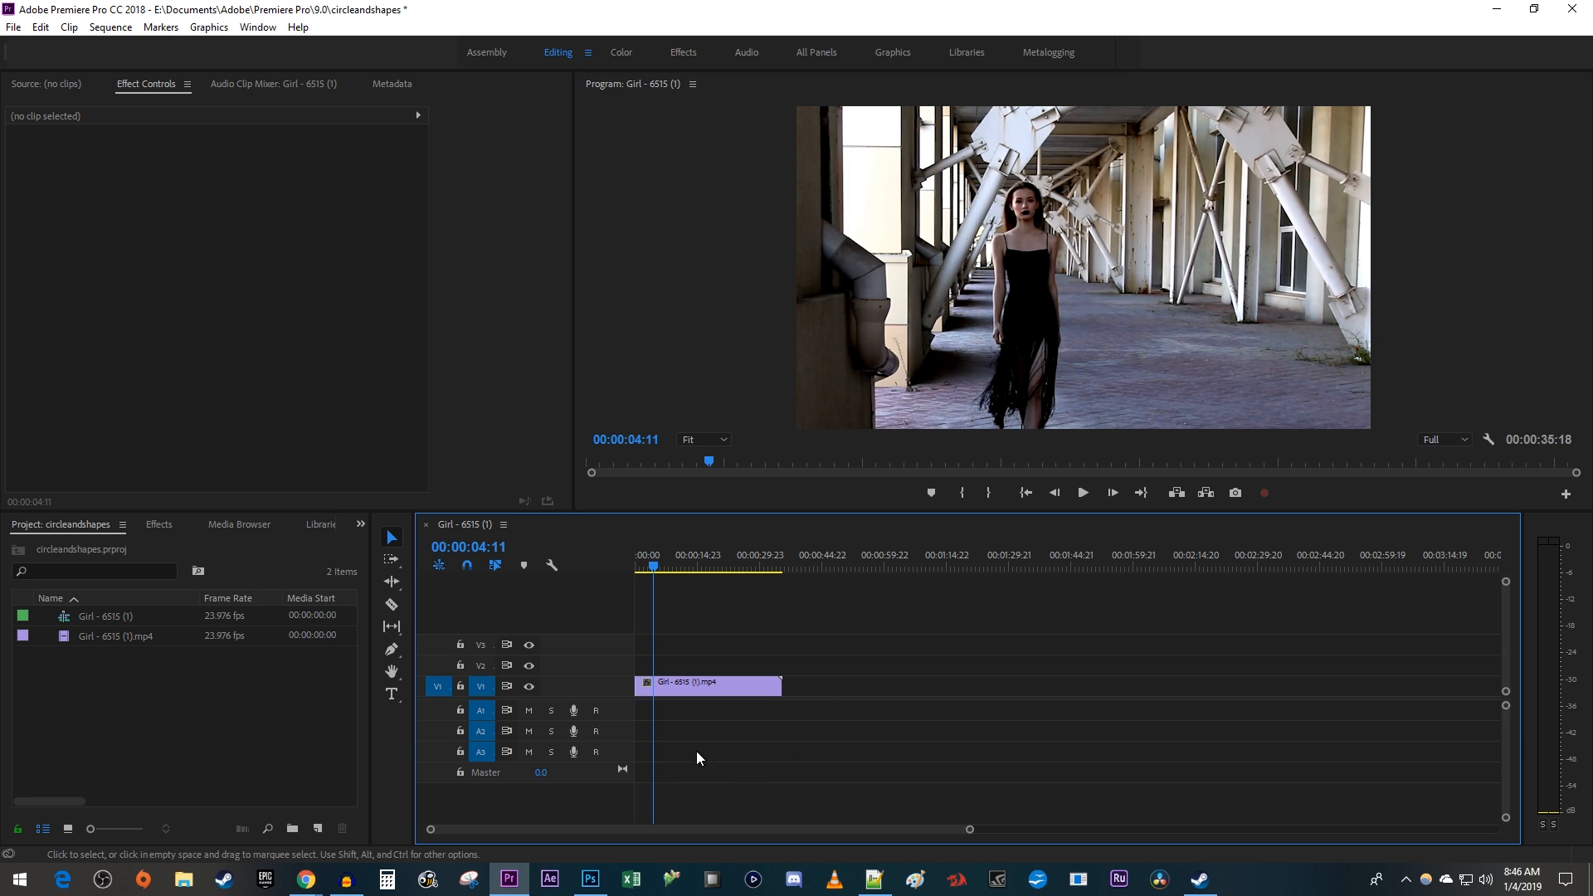
# Create an Adjustment Layer item and drop it on V2 above the video clip at the start.
pyautogui.rightClick(265, 708)
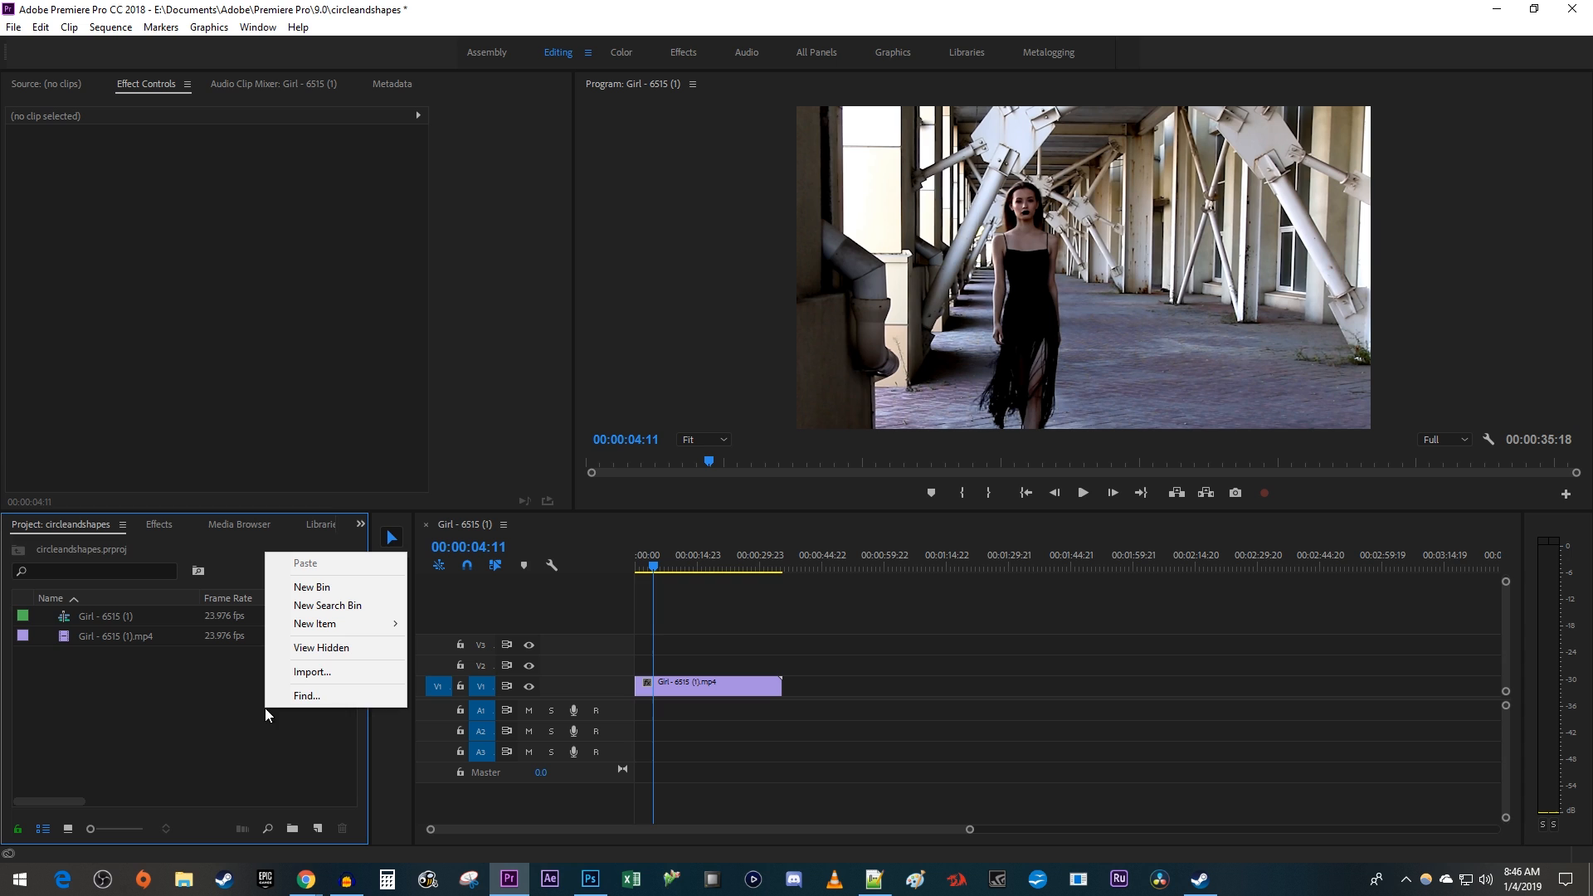
pyautogui.moveTo(317, 624)
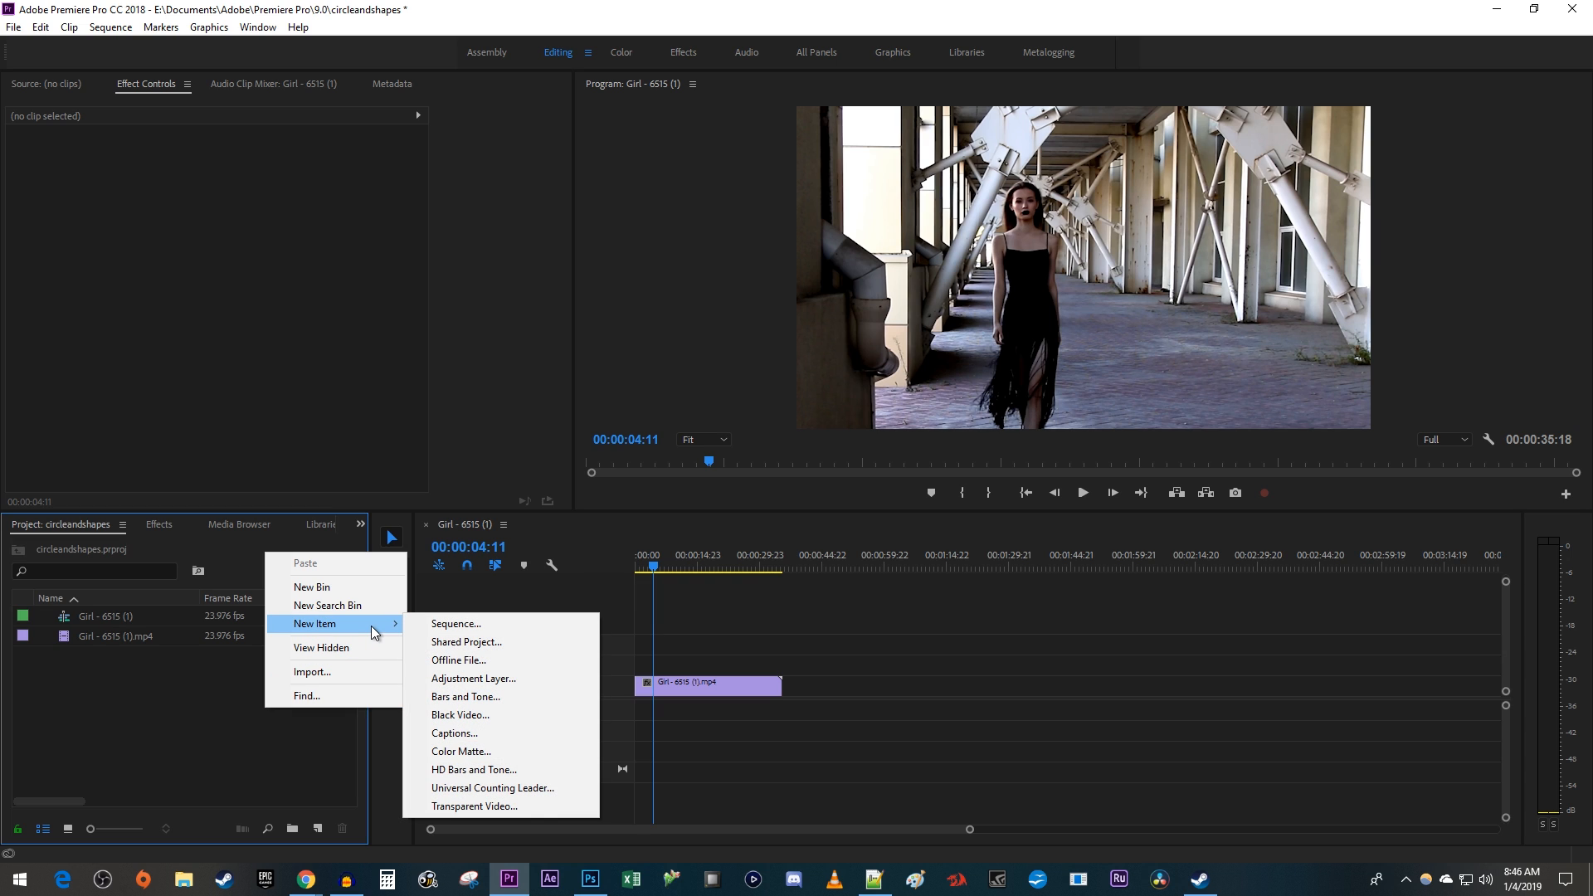
pyautogui.click(473, 678)
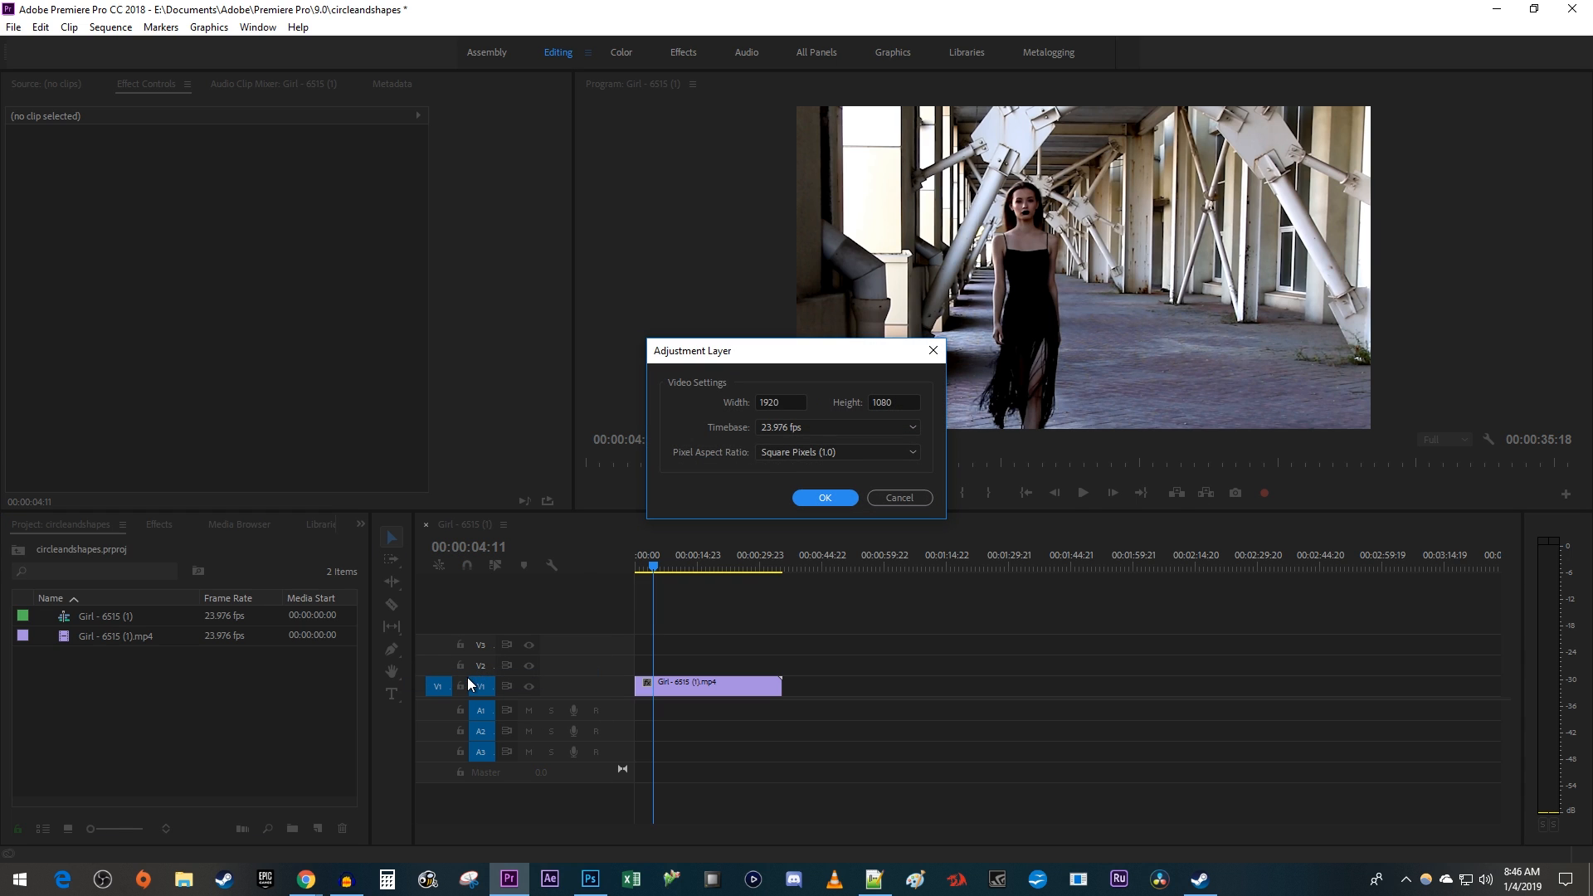
pyautogui.click(823, 498)
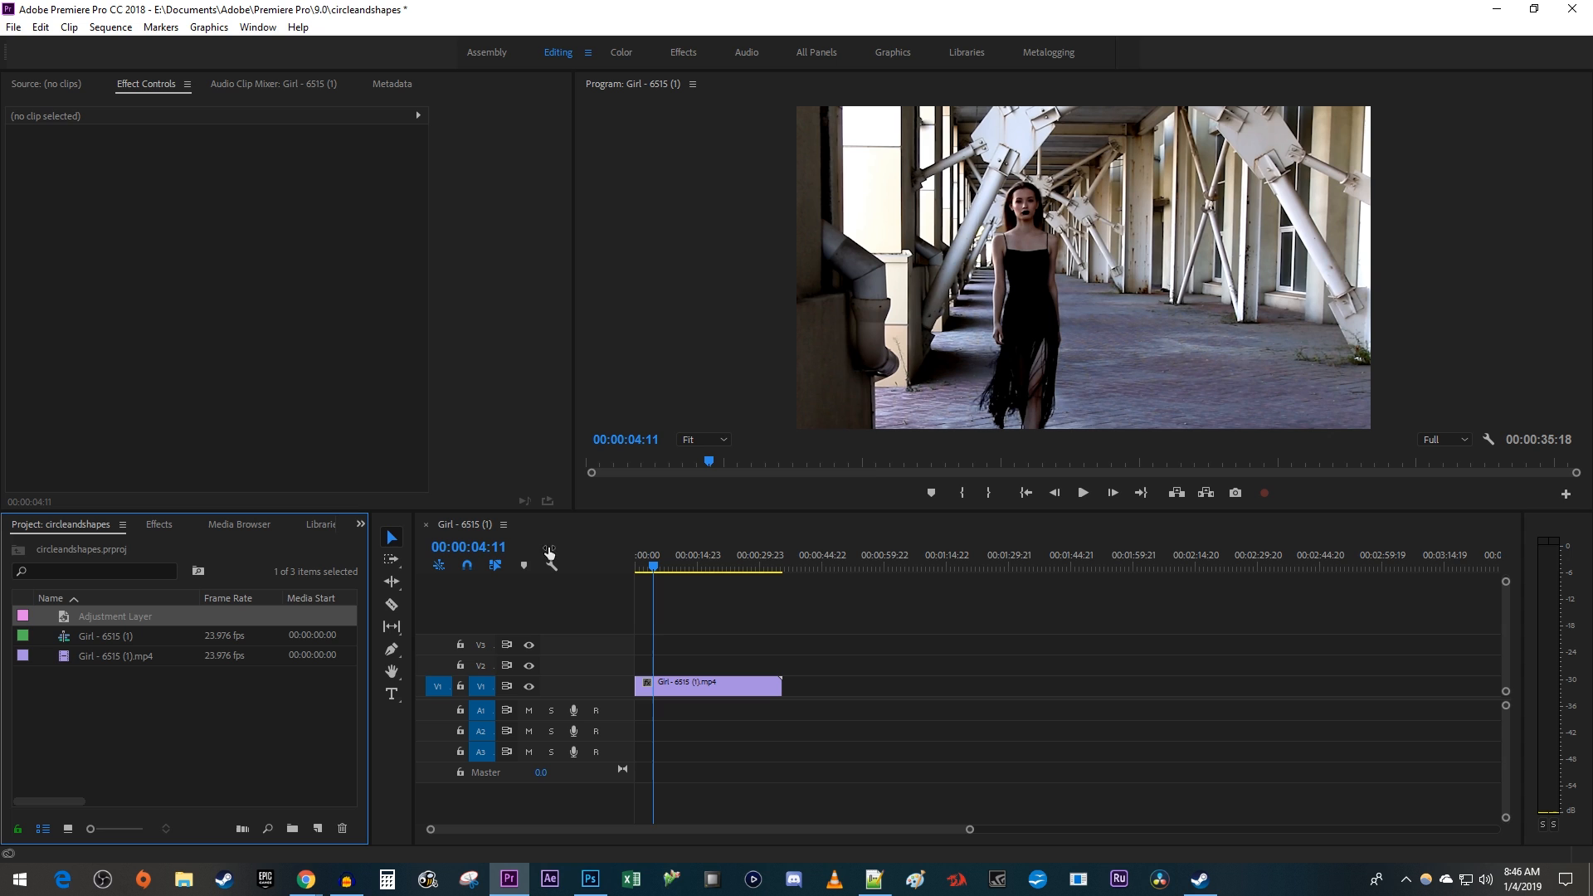
pyautogui.moveTo(138, 616); pyautogui.dragTo(785, 663)
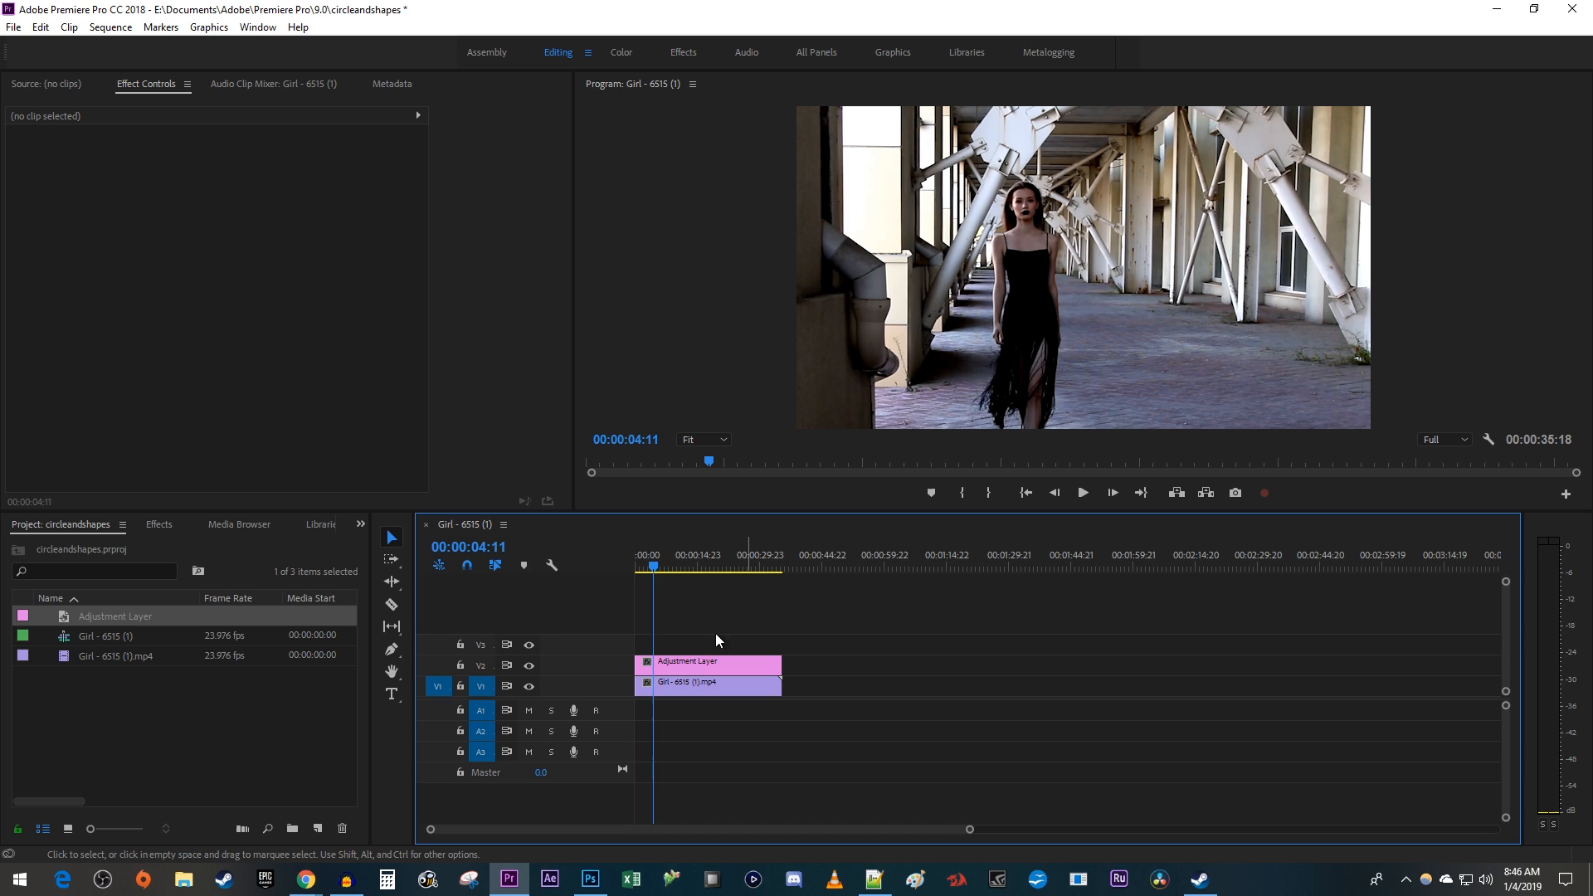
# Find Tint in the Effects panel and apply it to the adjustment layer.
pyautogui.click(160, 524)
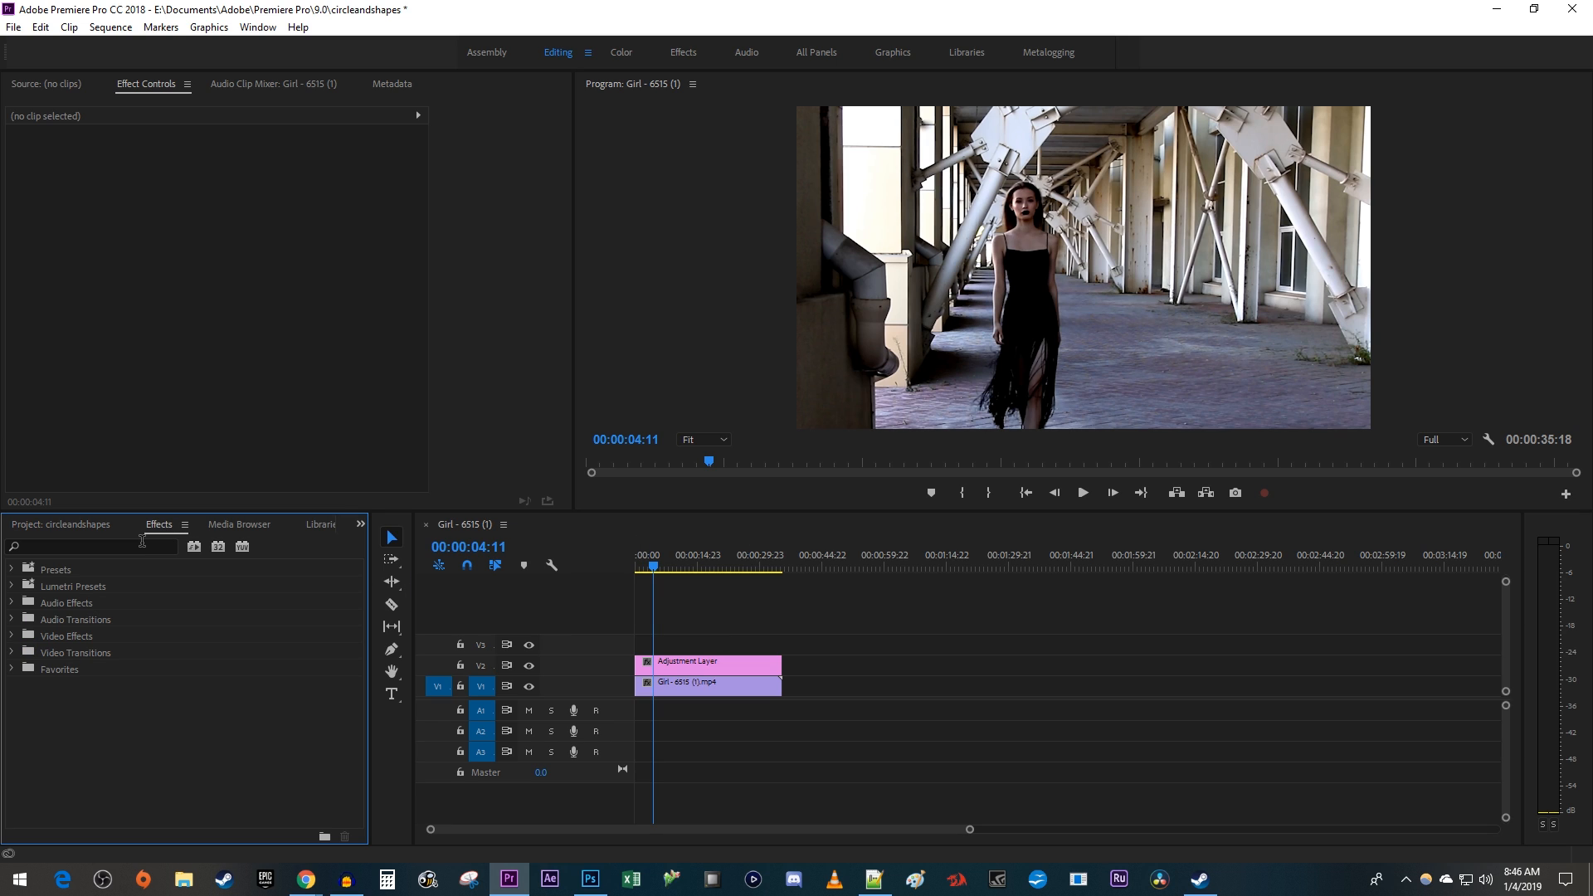
pyautogui.click(87, 547)
pyautogui.write('tint')
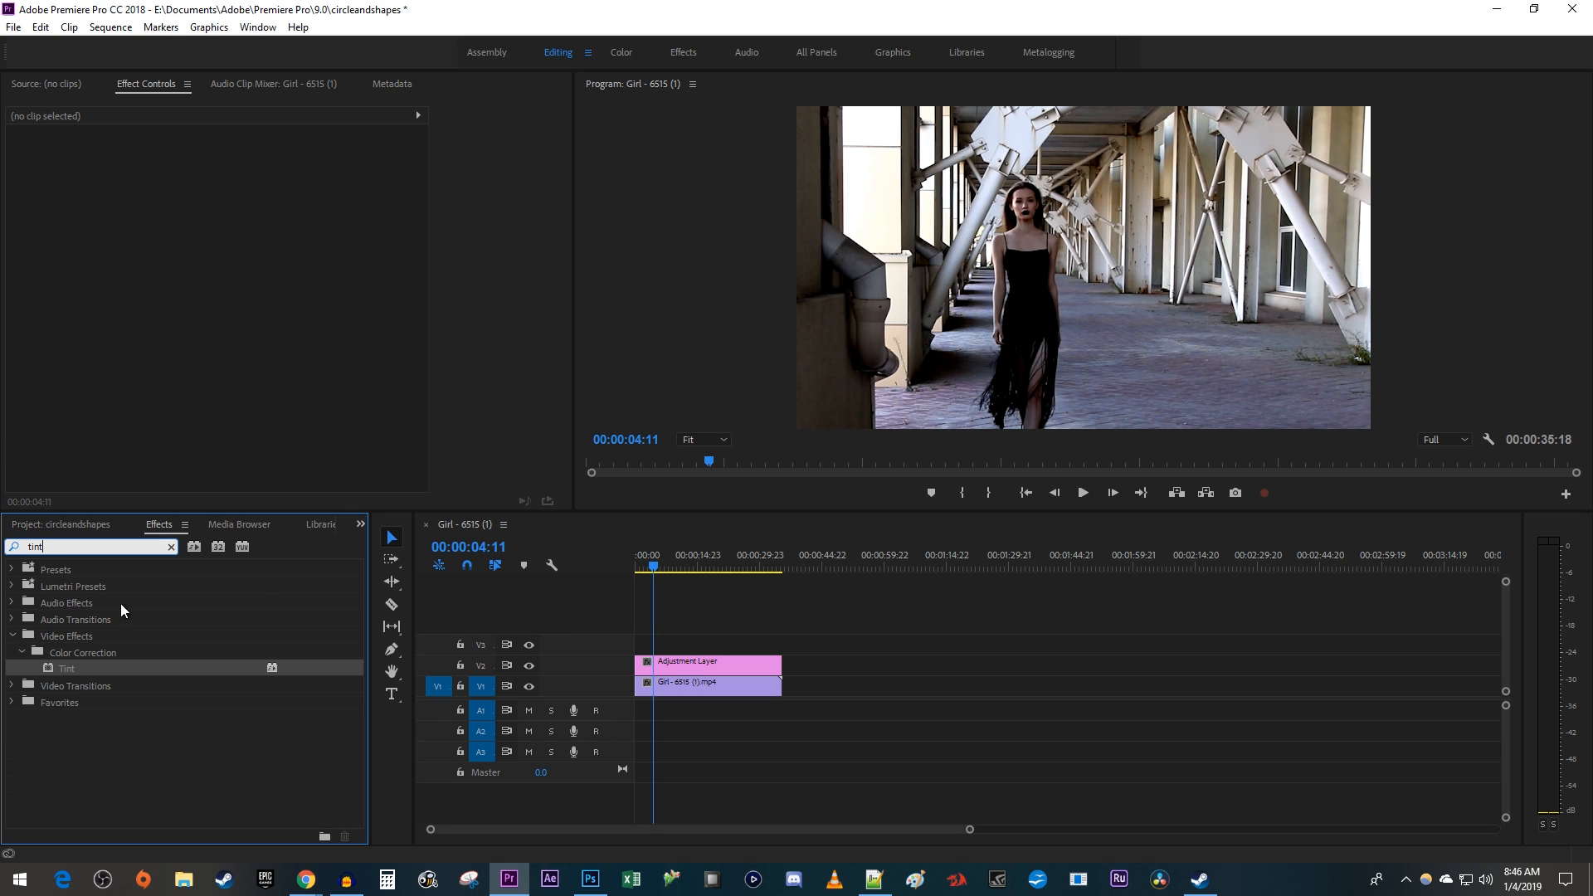
pyautogui.moveTo(73, 667); pyautogui.dragTo(684, 665)
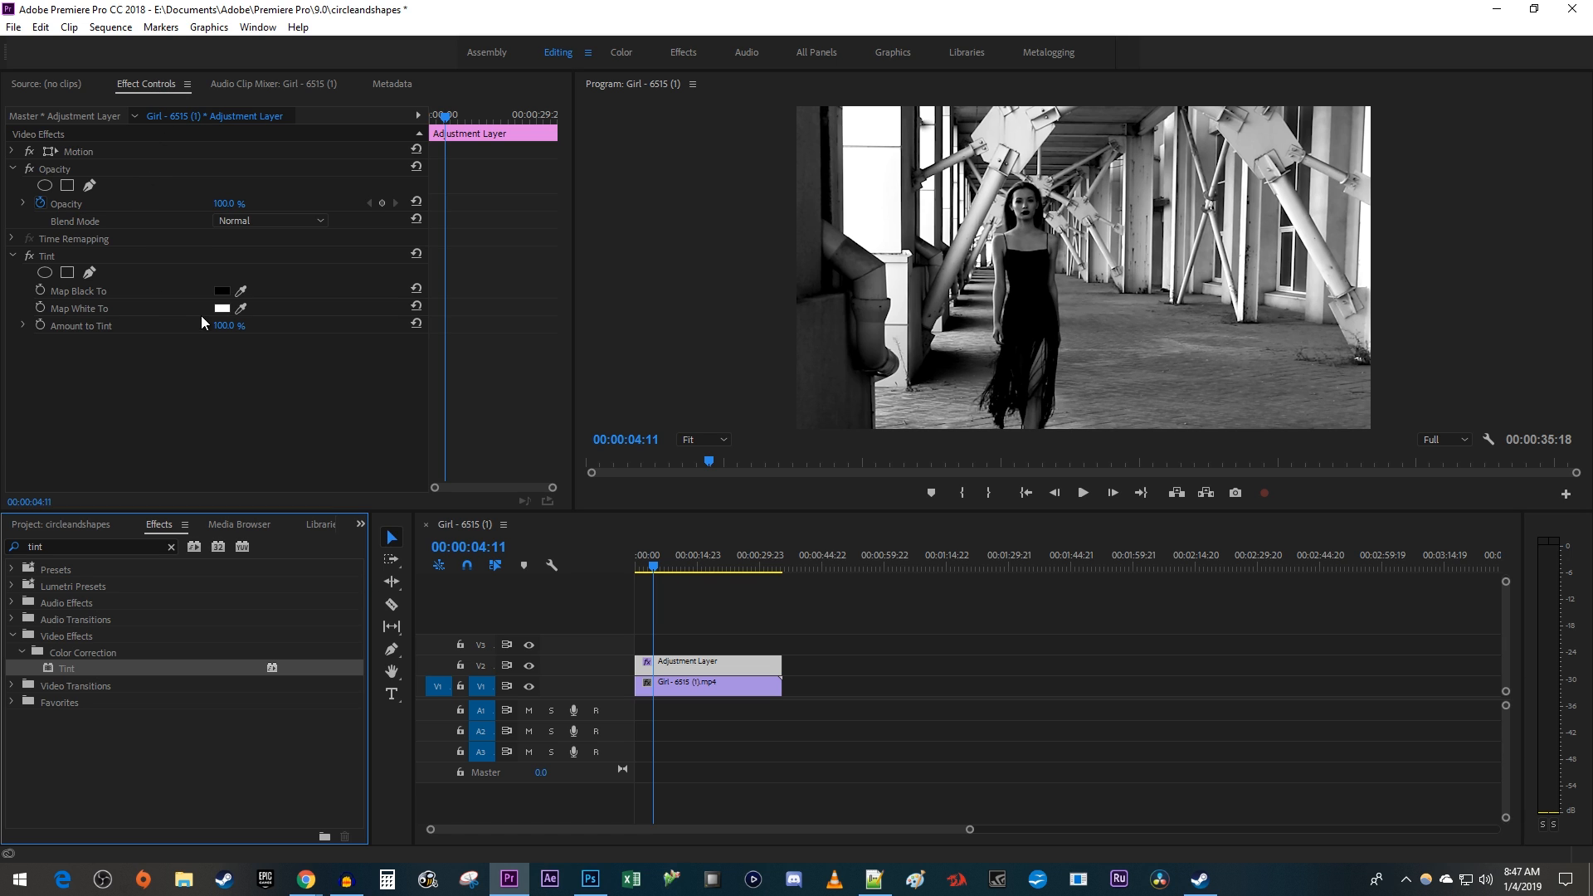
# Set Map White To to red and lower Amount to Tint to about 73%.
pyautogui.click(220, 307)
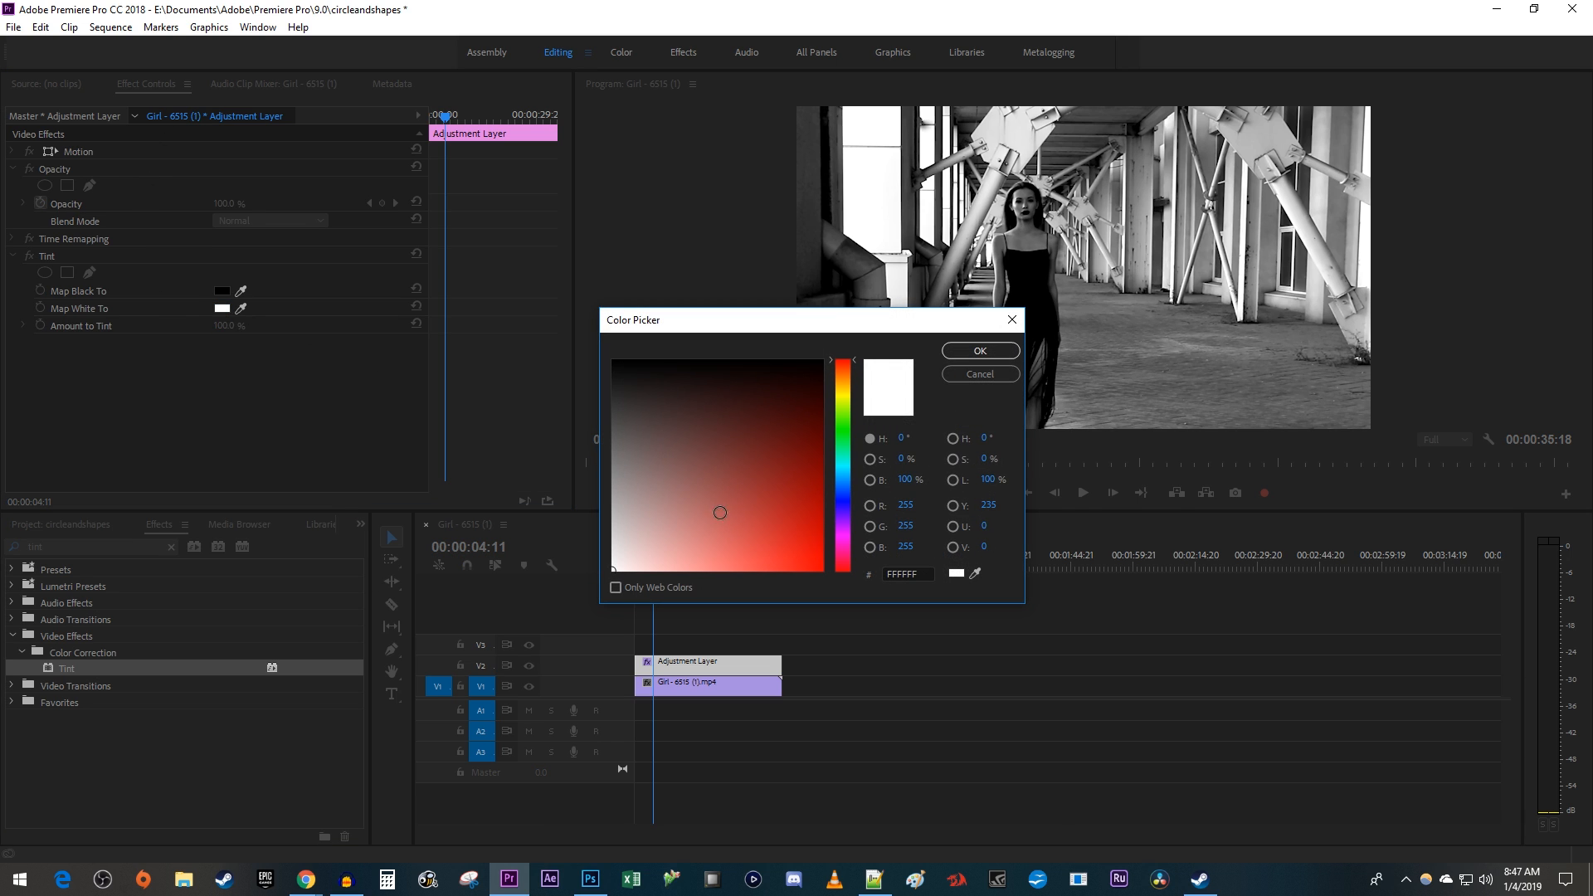
pyautogui.click(819, 568)
pyautogui.click(993, 352)
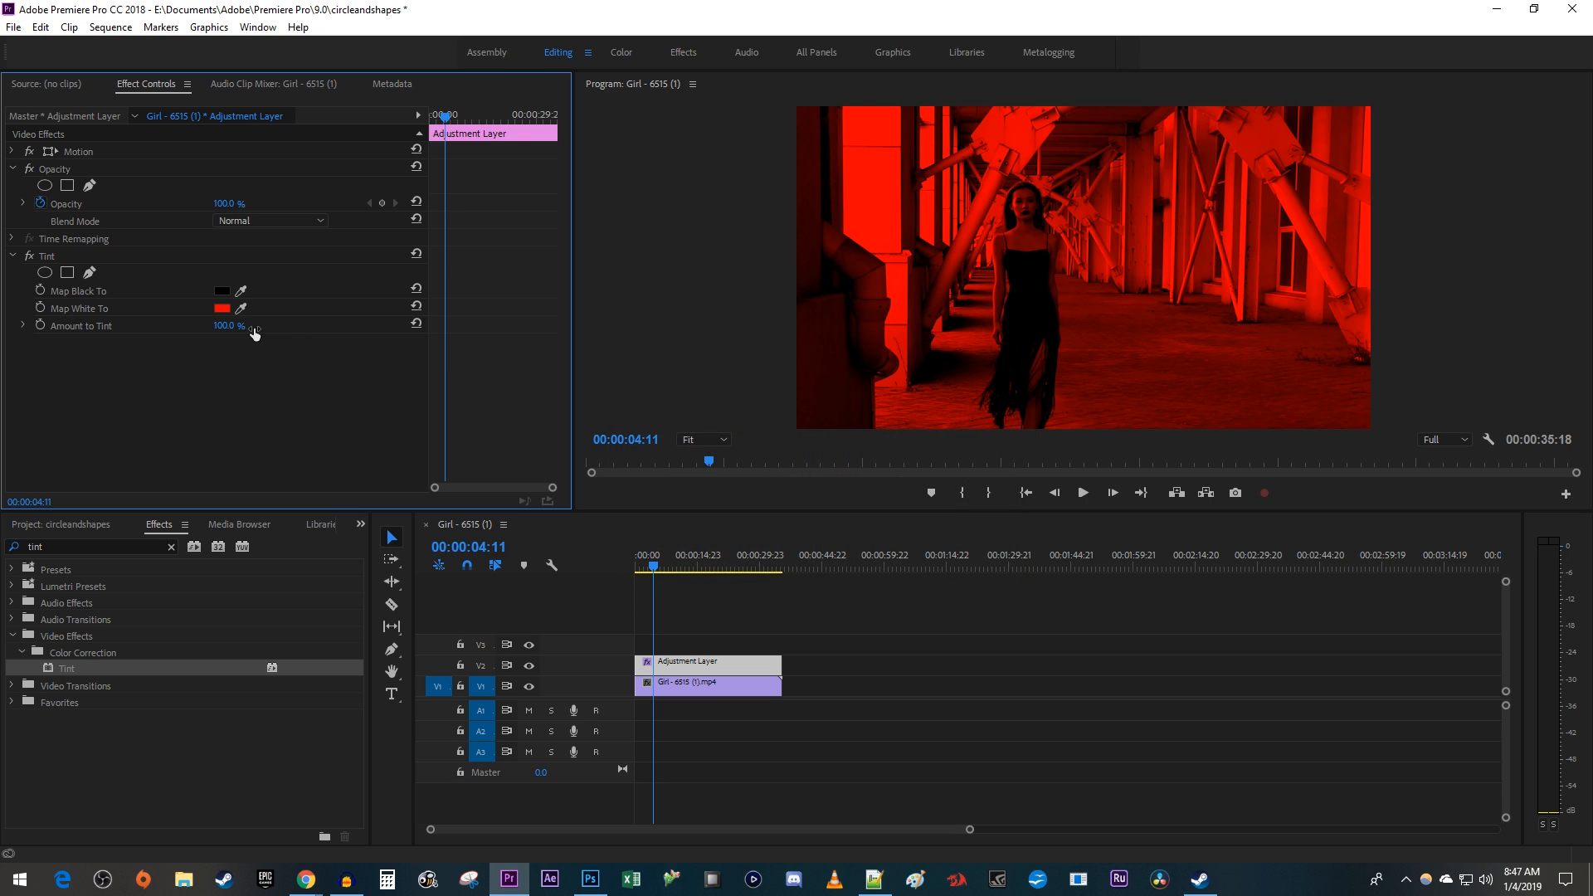
pyautogui.moveTo(253, 330); pyautogui.dragTo(236, 326)
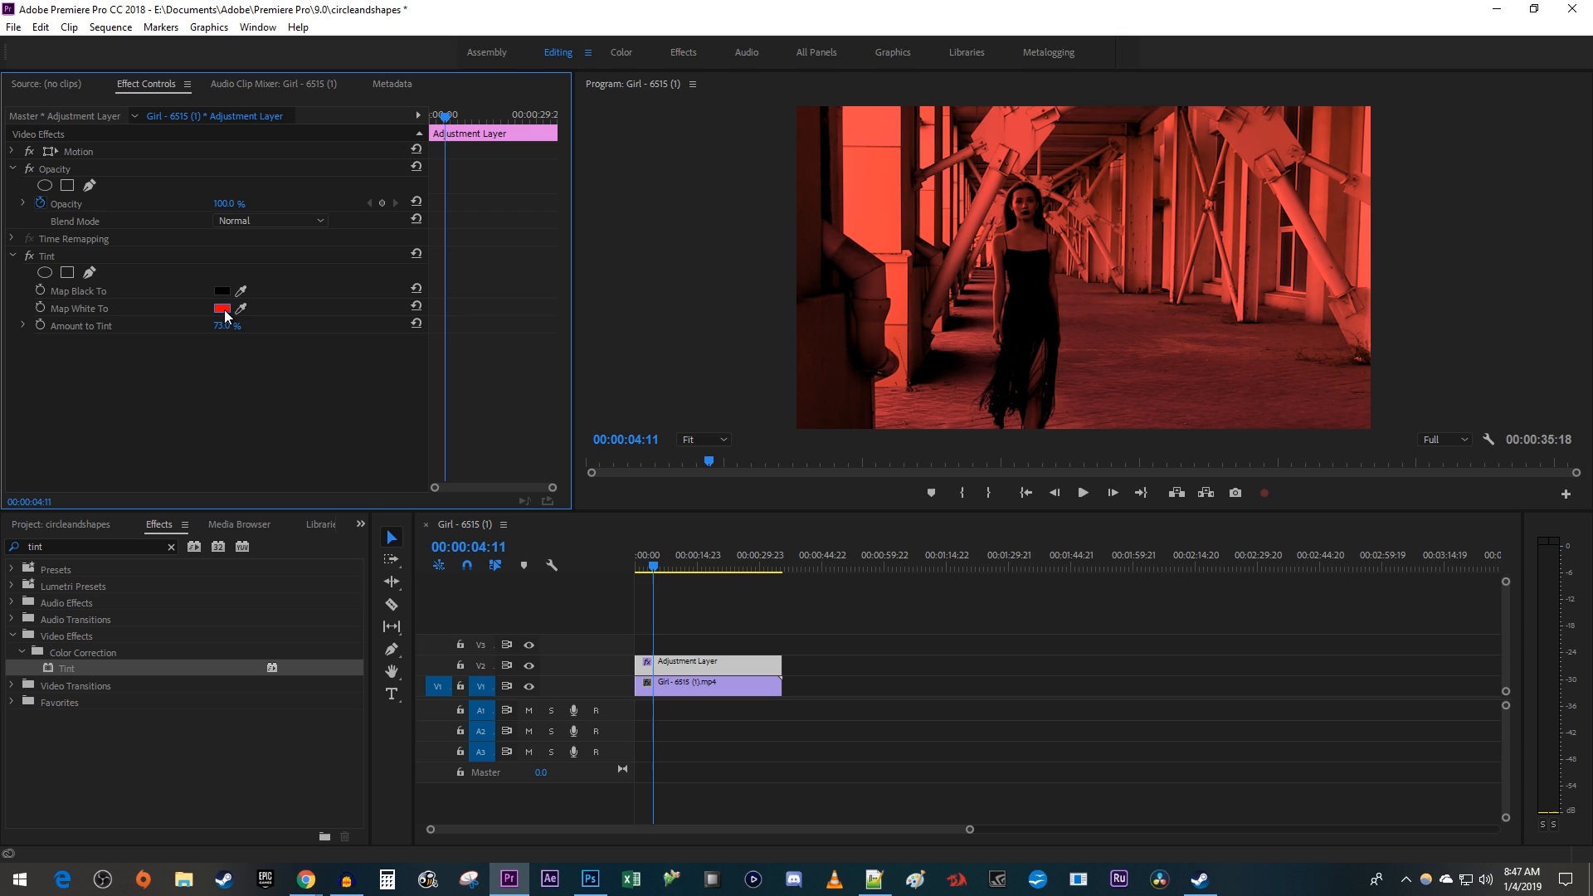
# Set Map White To back to white and Map Black To to red FF0000.
pyautogui.click(226, 312)
pyautogui.click(615, 571)
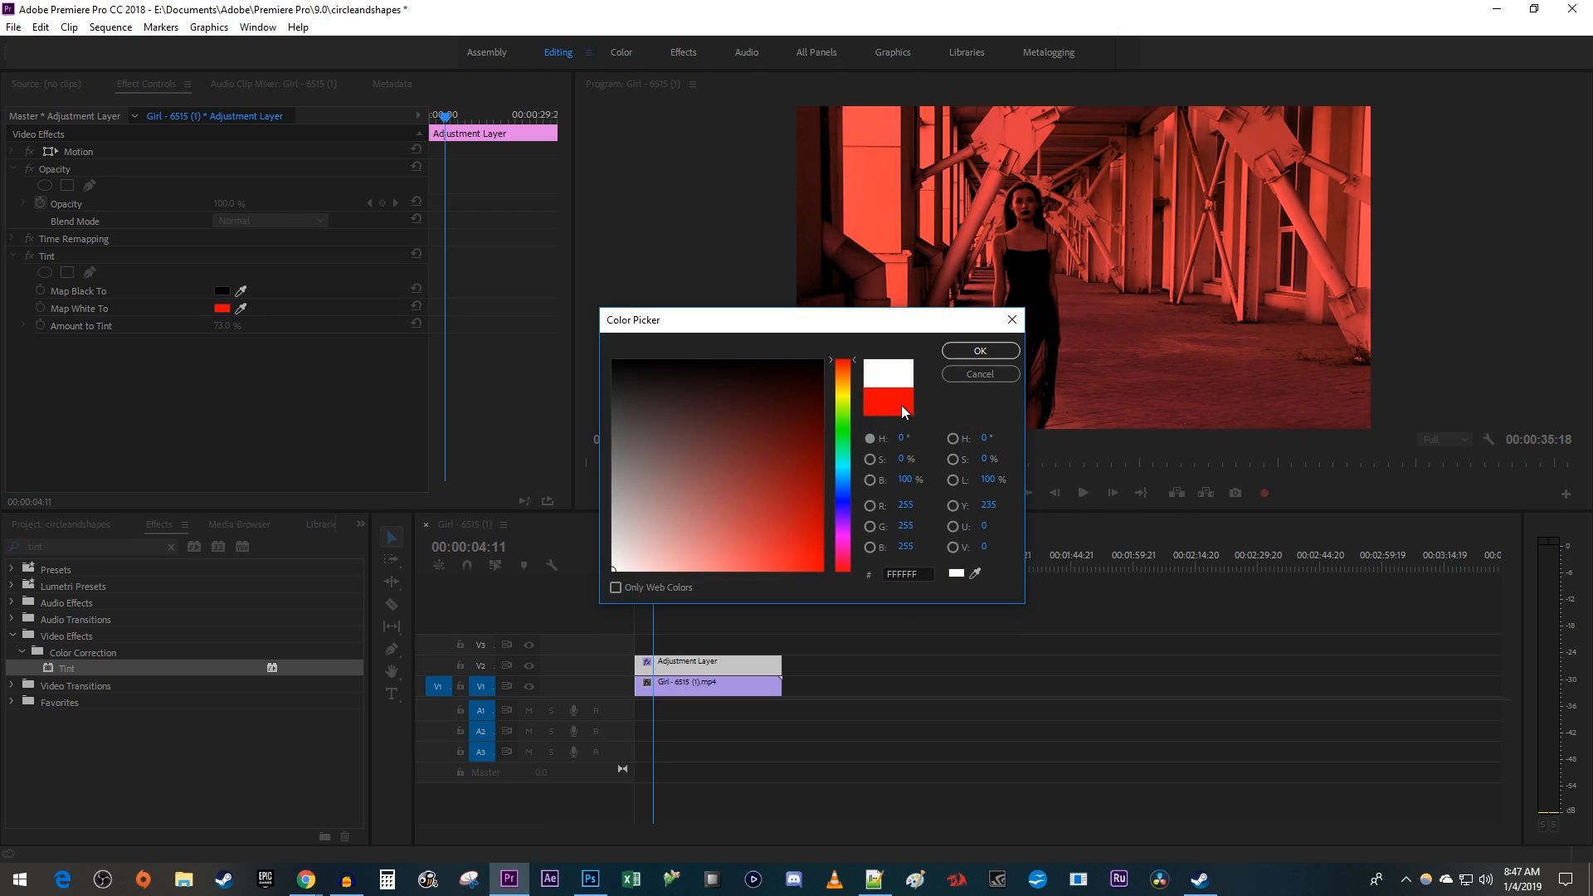
pyautogui.click(979, 353)
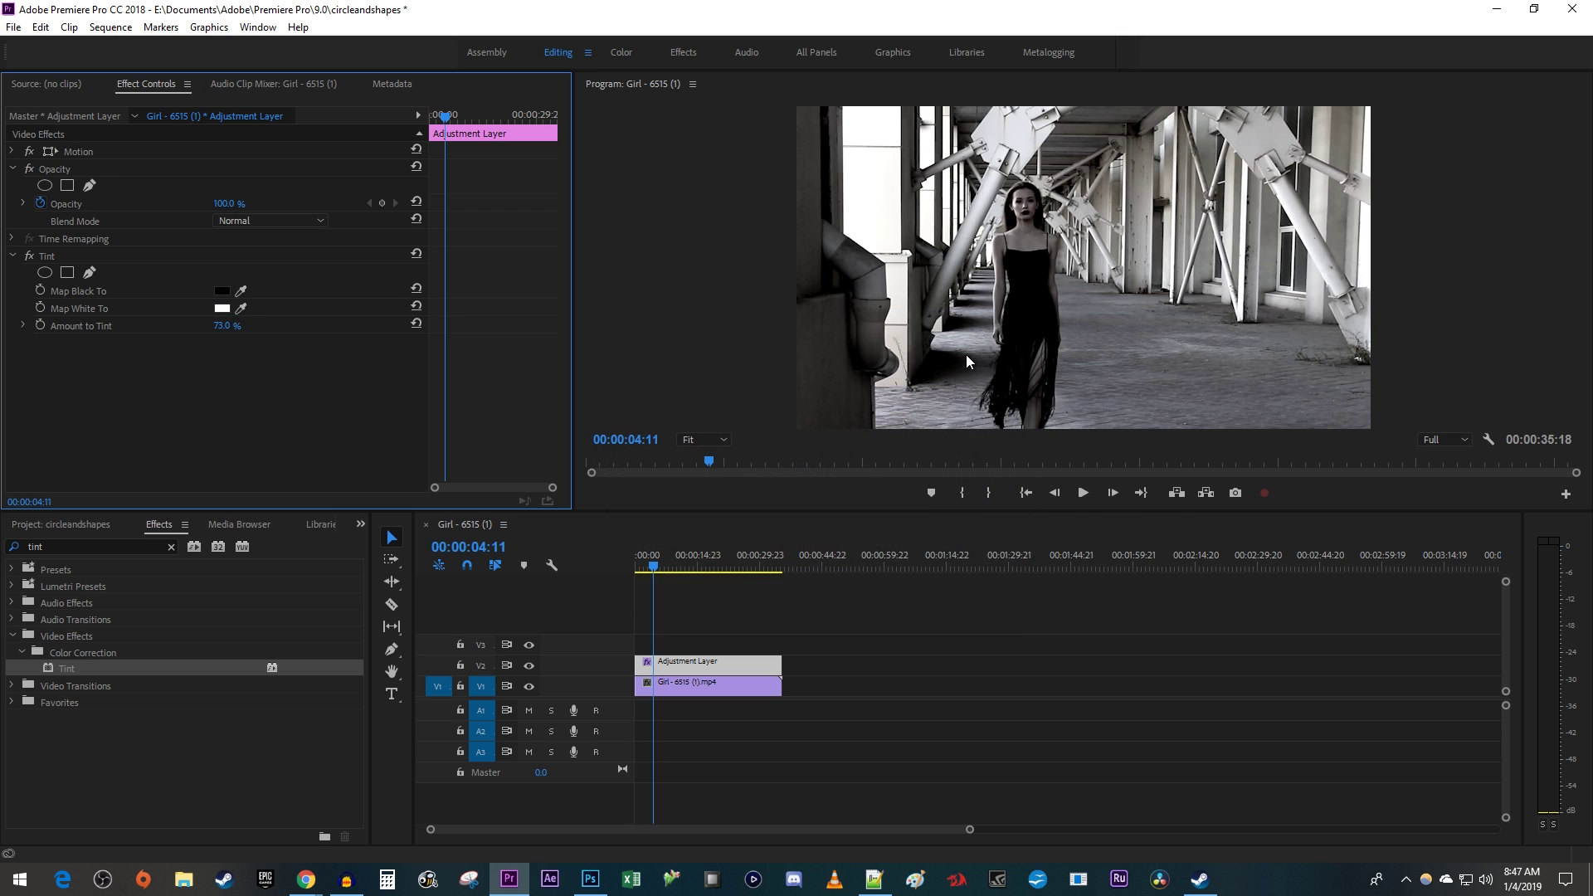
pyautogui.click(221, 308)
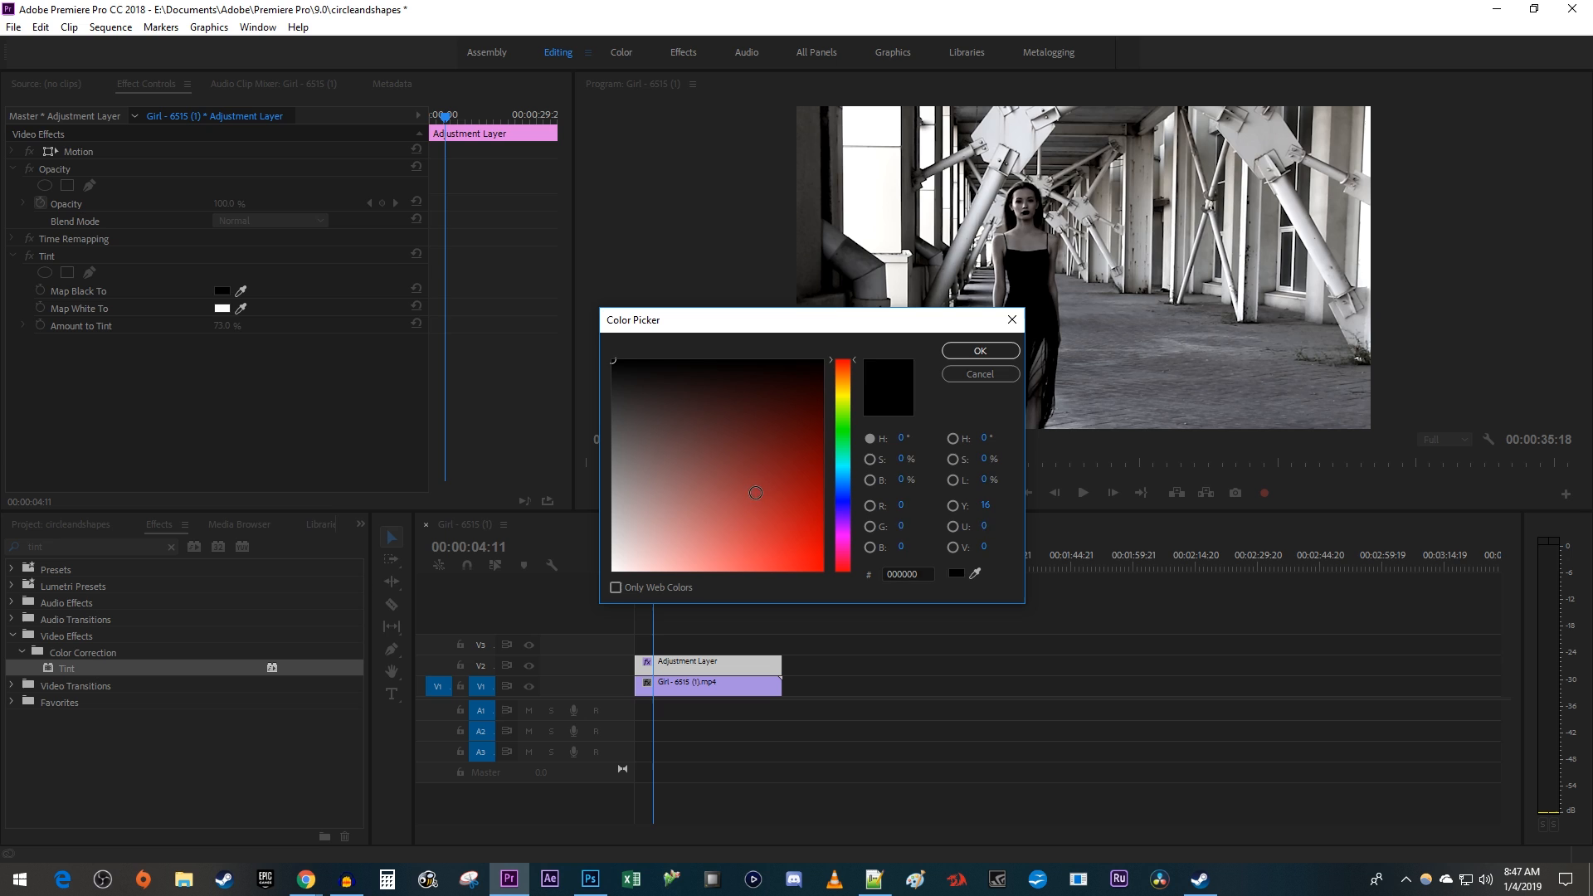
pyautogui.click(821, 364)
pyautogui.click(1004, 354)
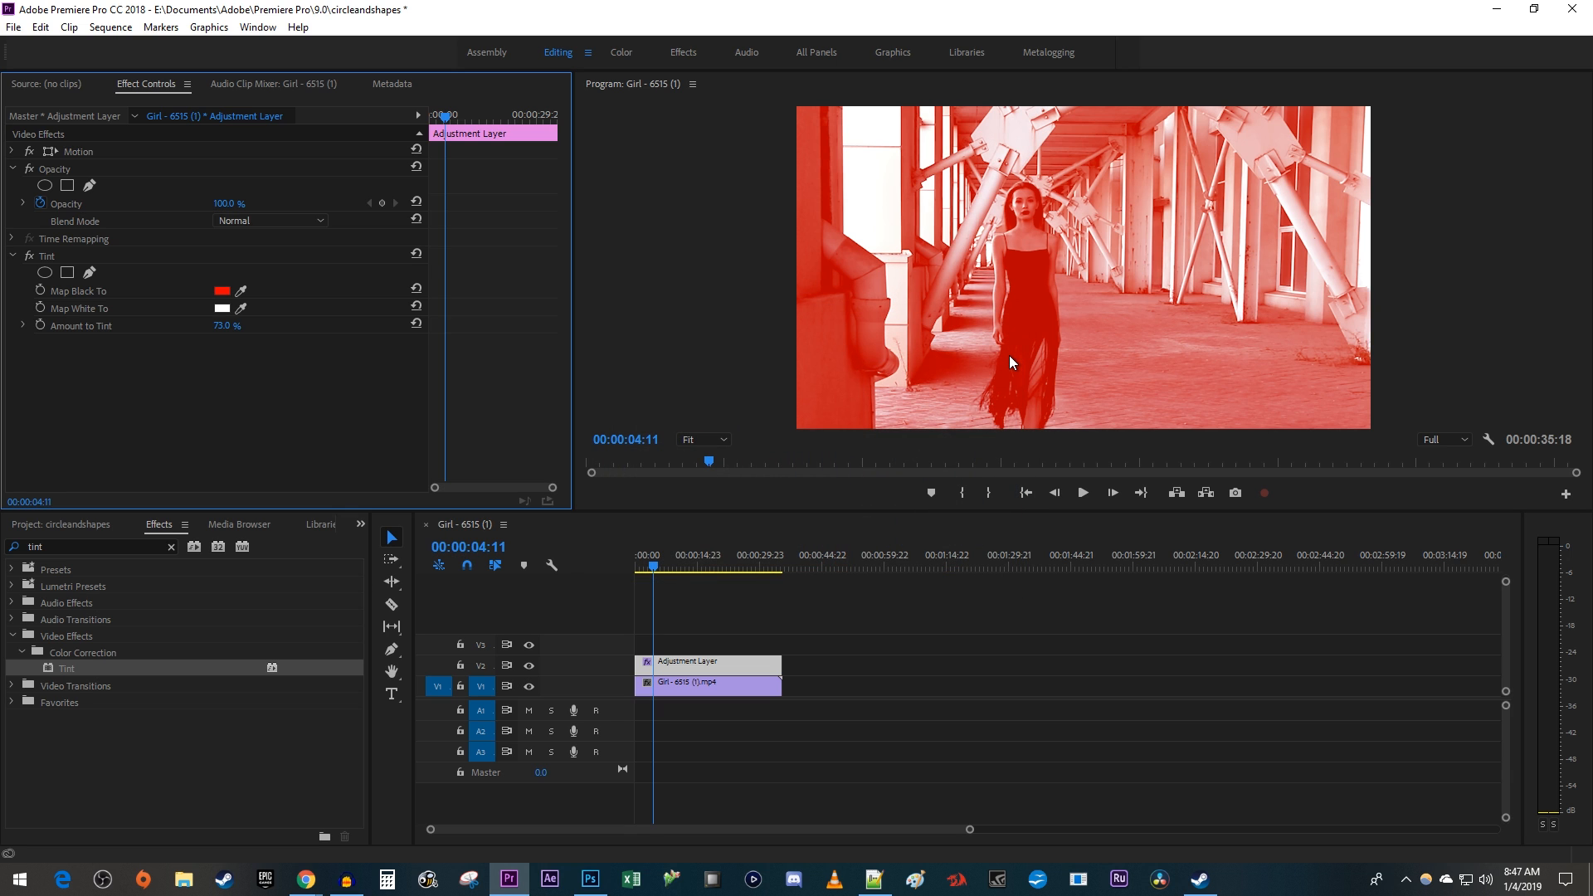
# Set Map White To to a bright yellow (hue about 49°, FFD200).
pyautogui.click(222, 308)
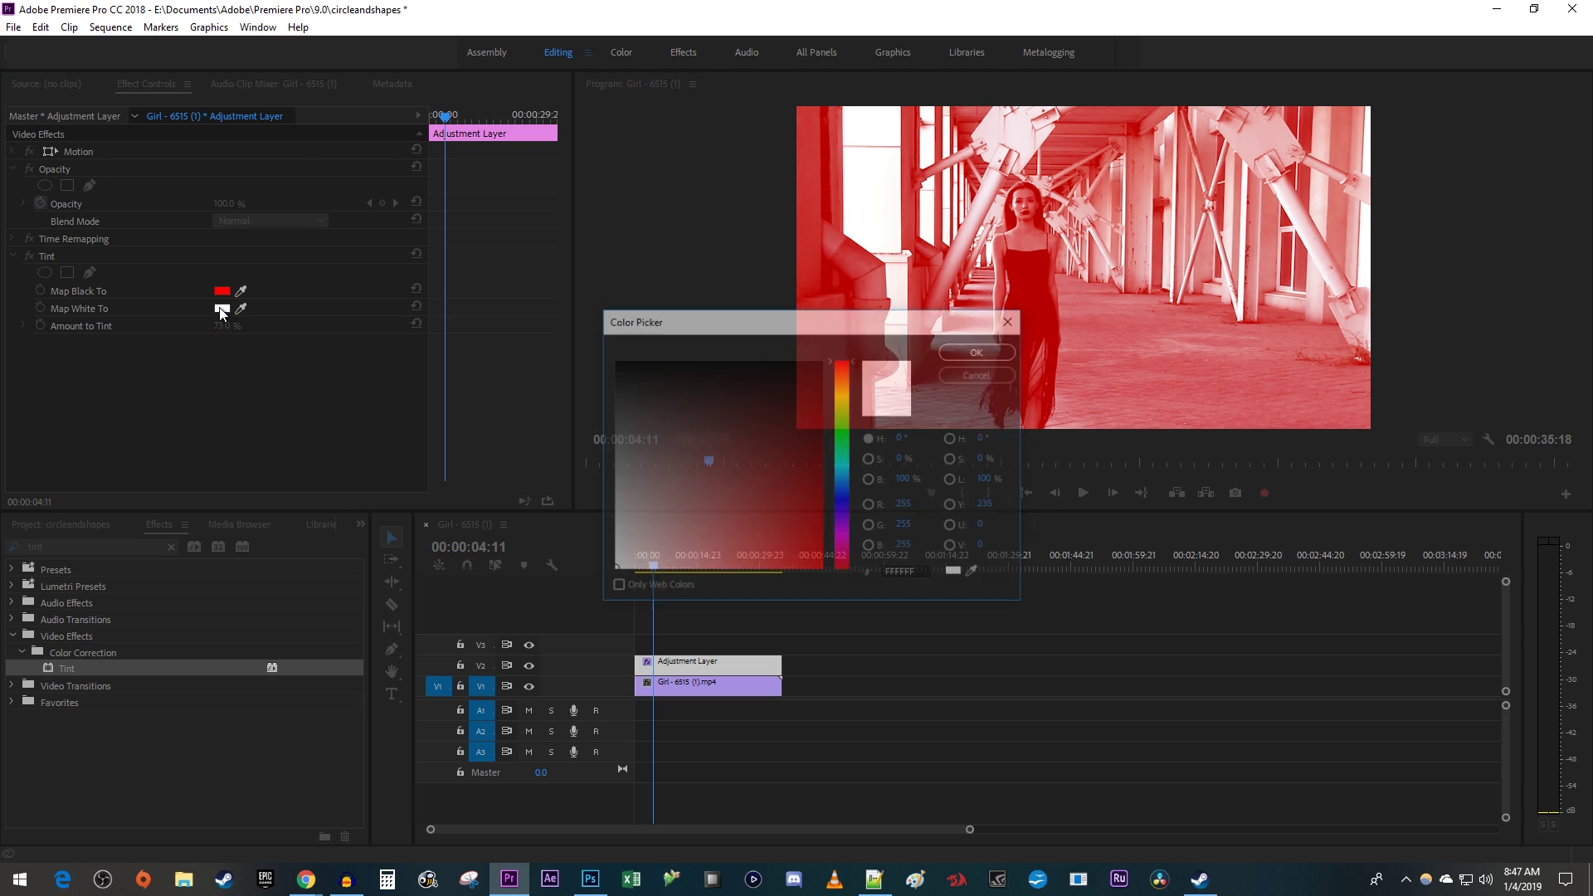
pyautogui.click(841, 388)
pyautogui.click(817, 567)
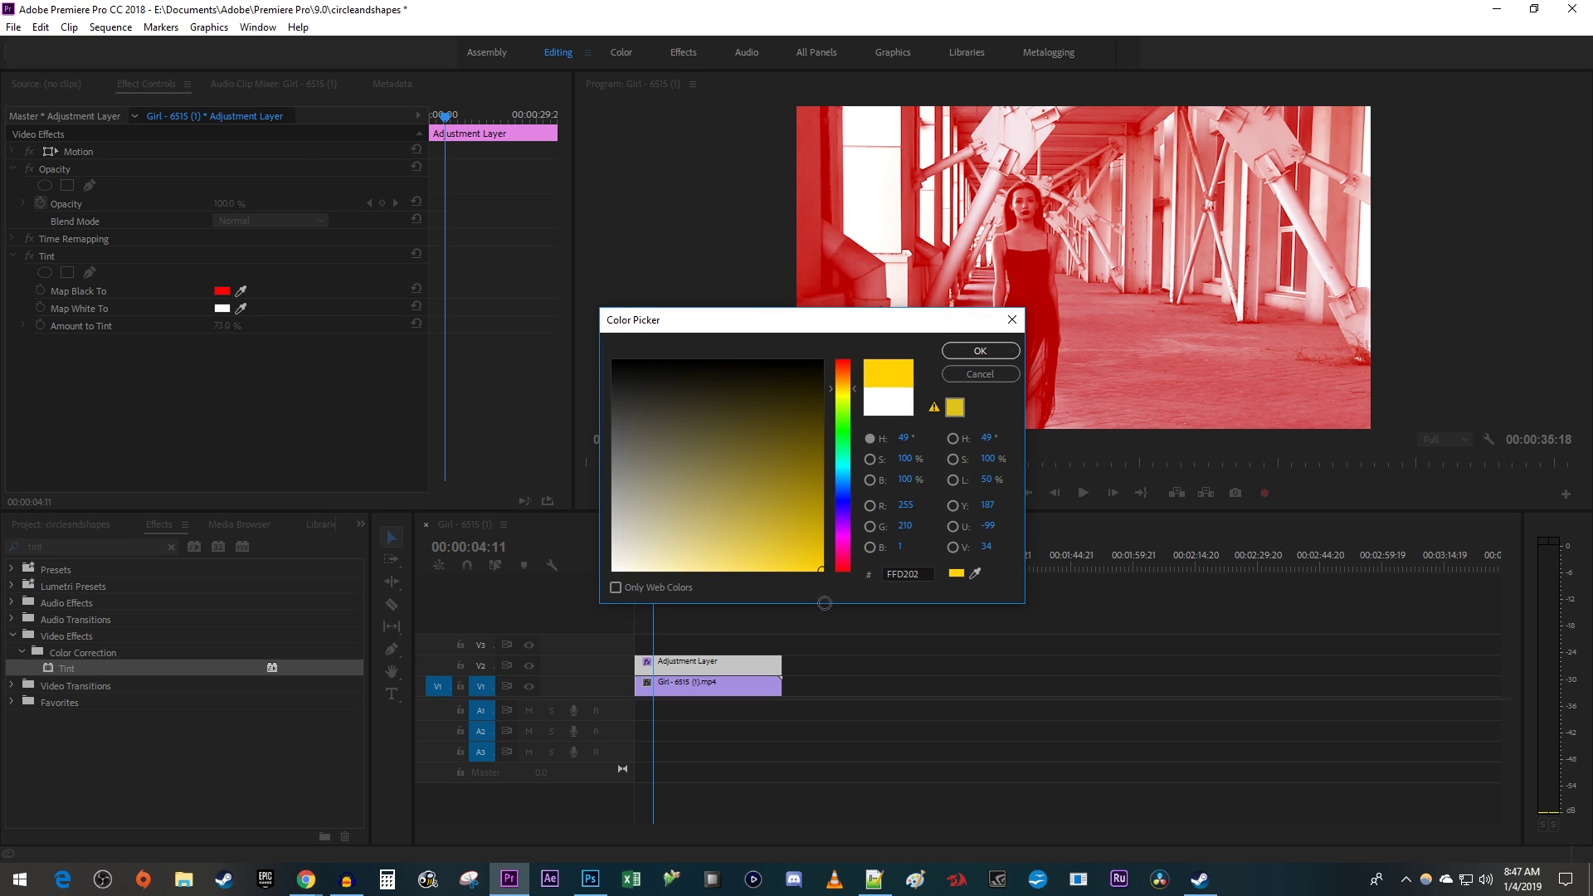
pyautogui.click(975, 354)
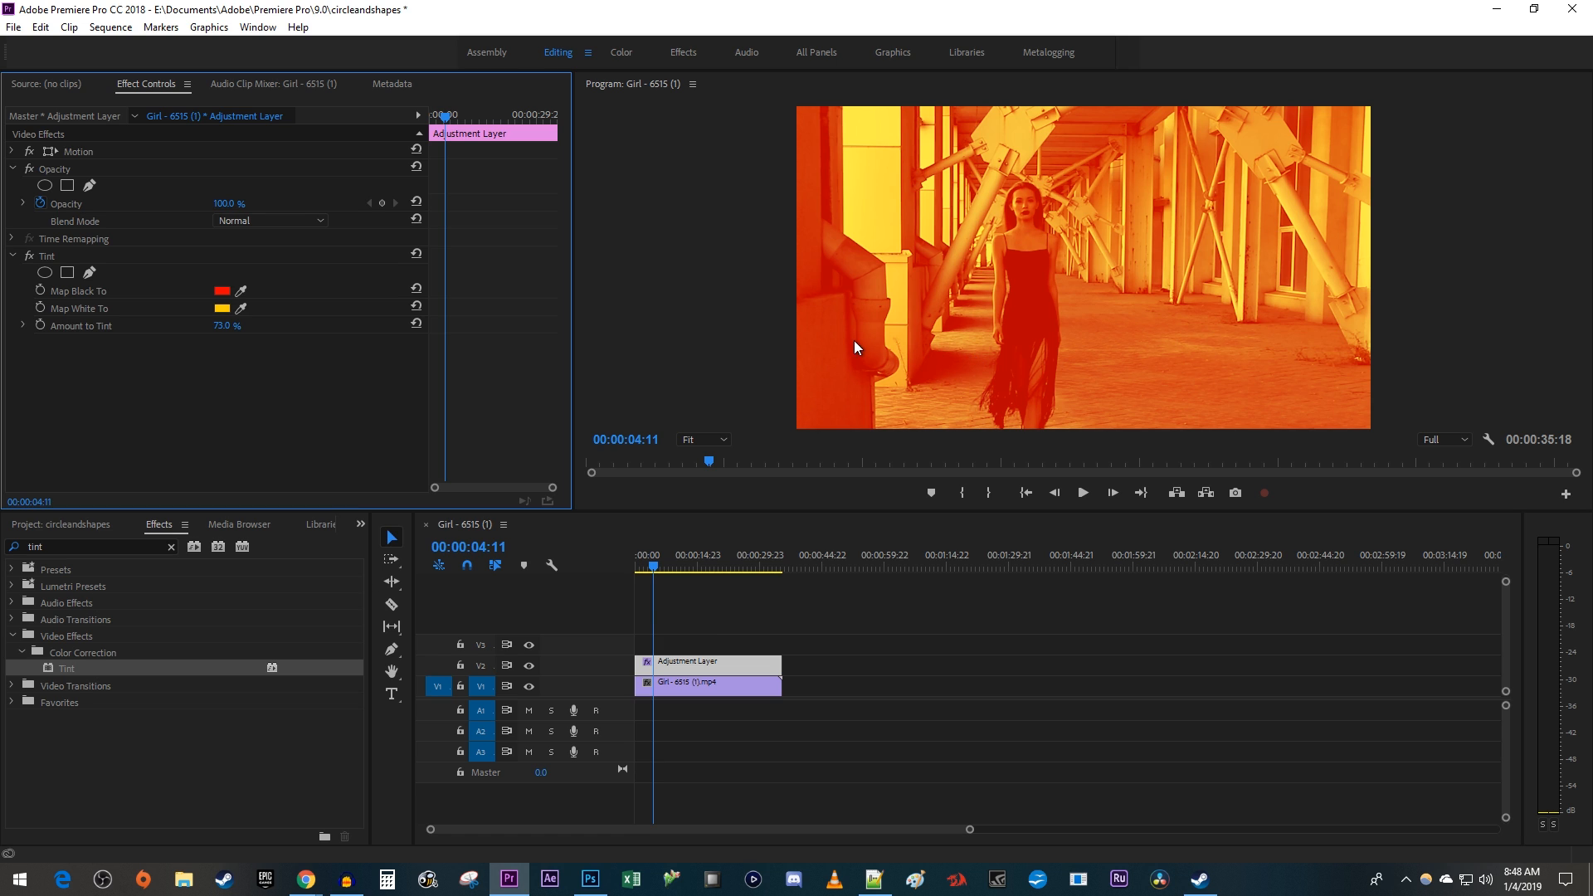
# Set the adjustment layer's Opacity blend mode to Linear Burn and preview playback.
pyautogui.click(269, 220)
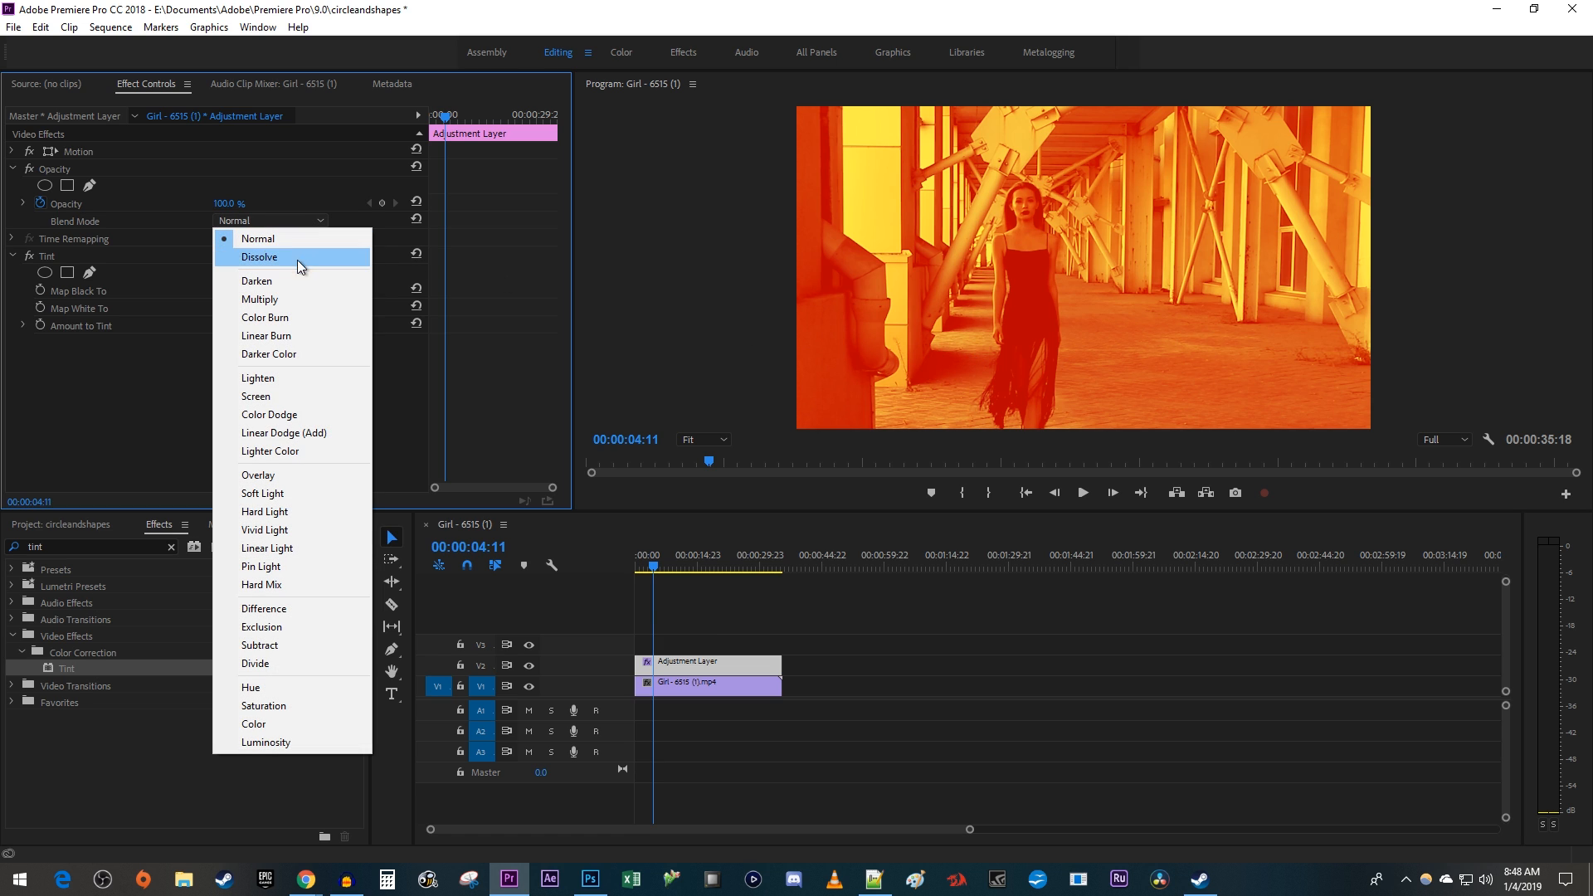
pyautogui.click(286, 335)
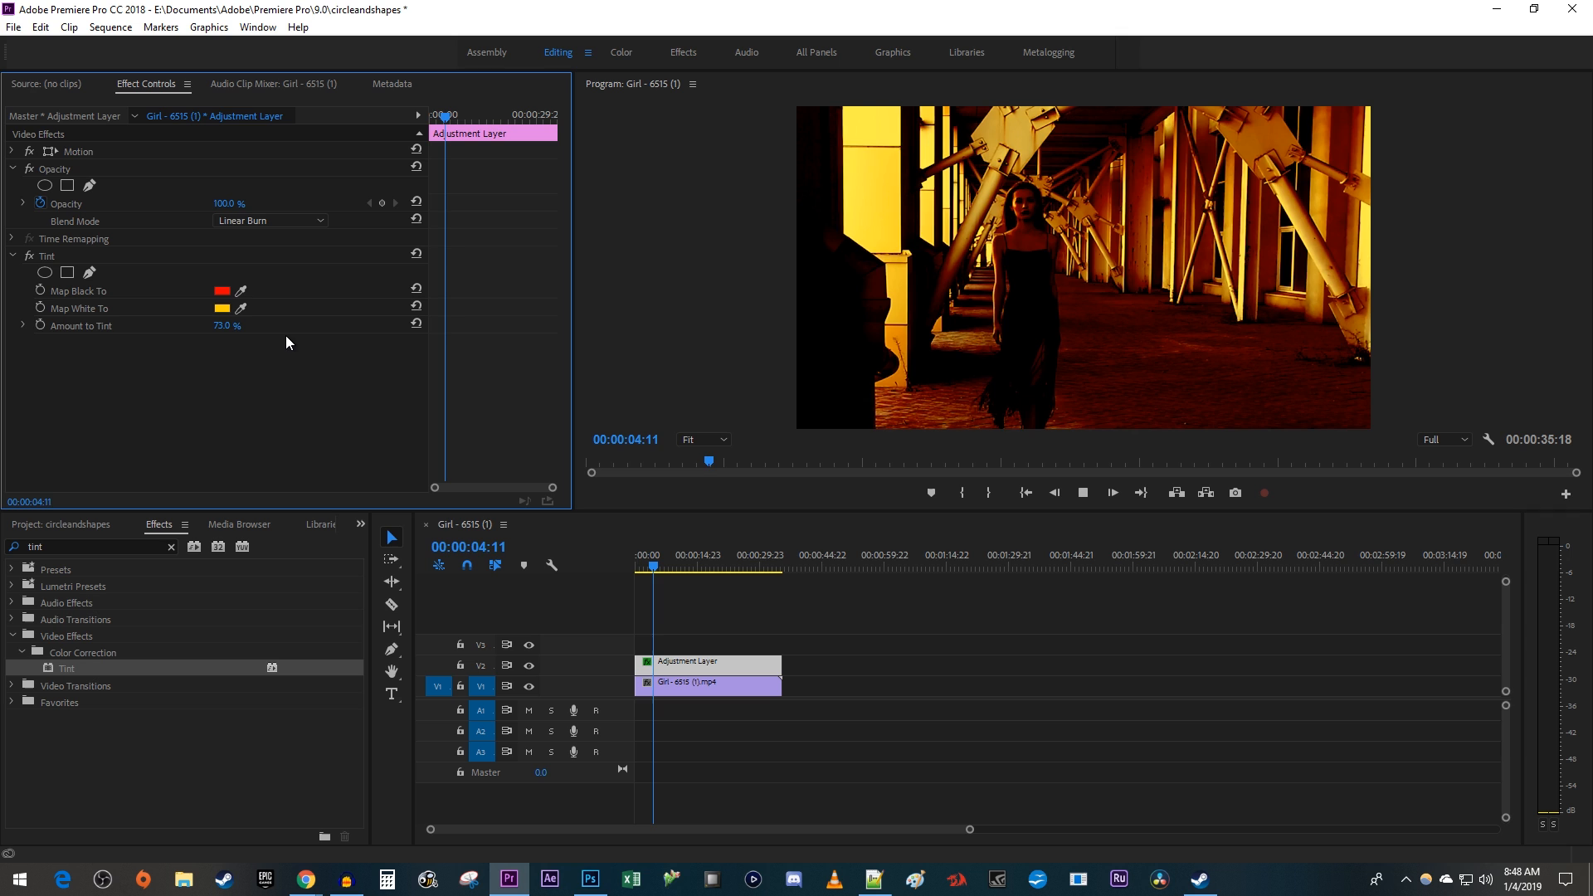
pyautogui.press('space')
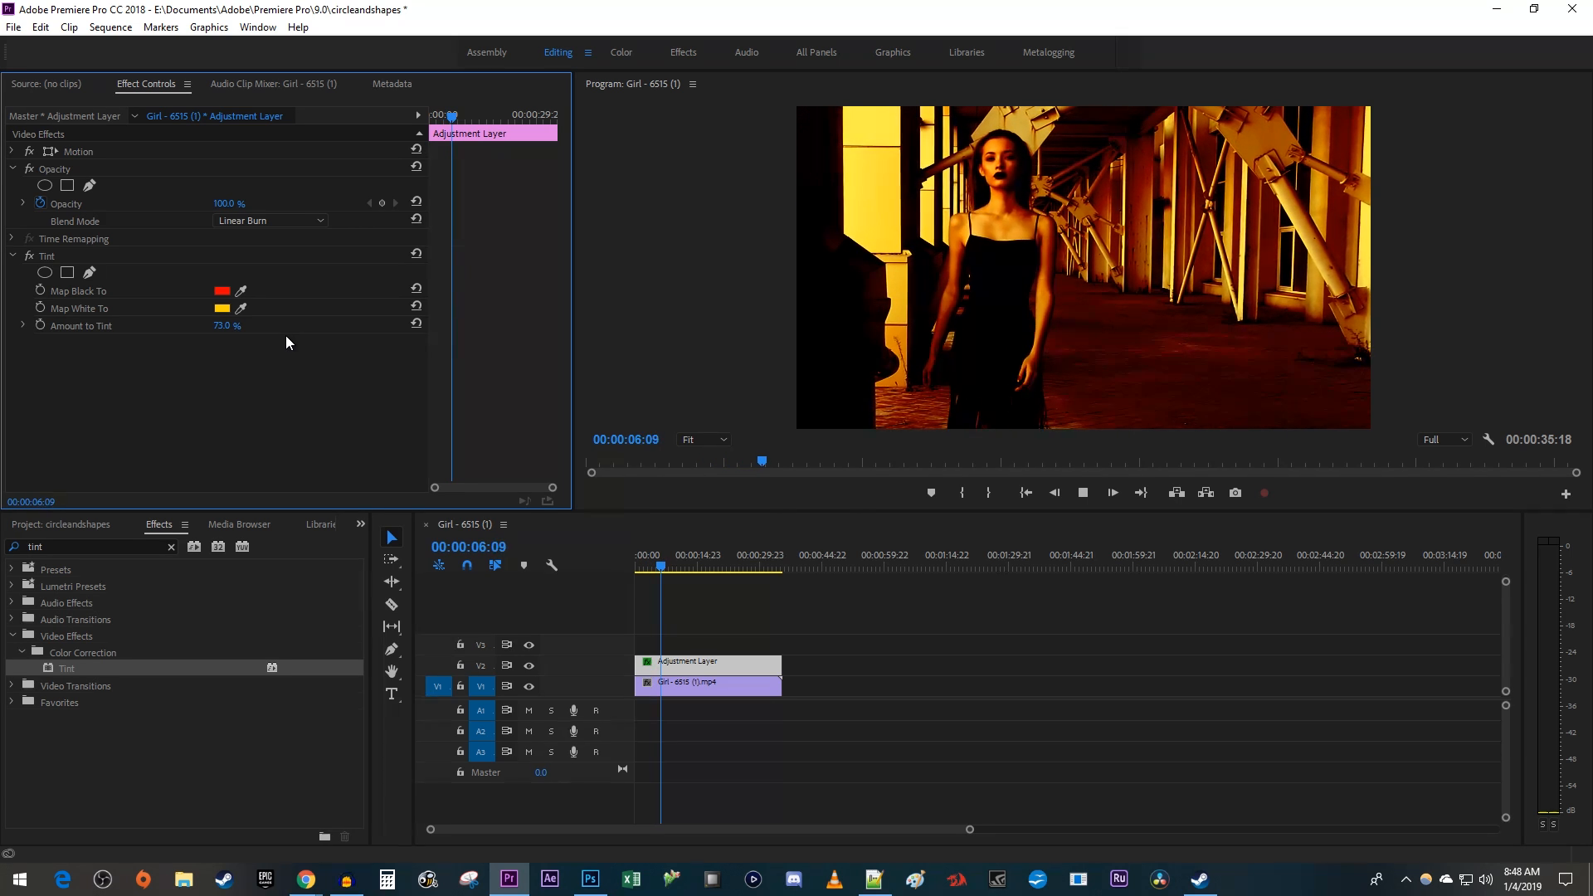
pyautogui.press('space')
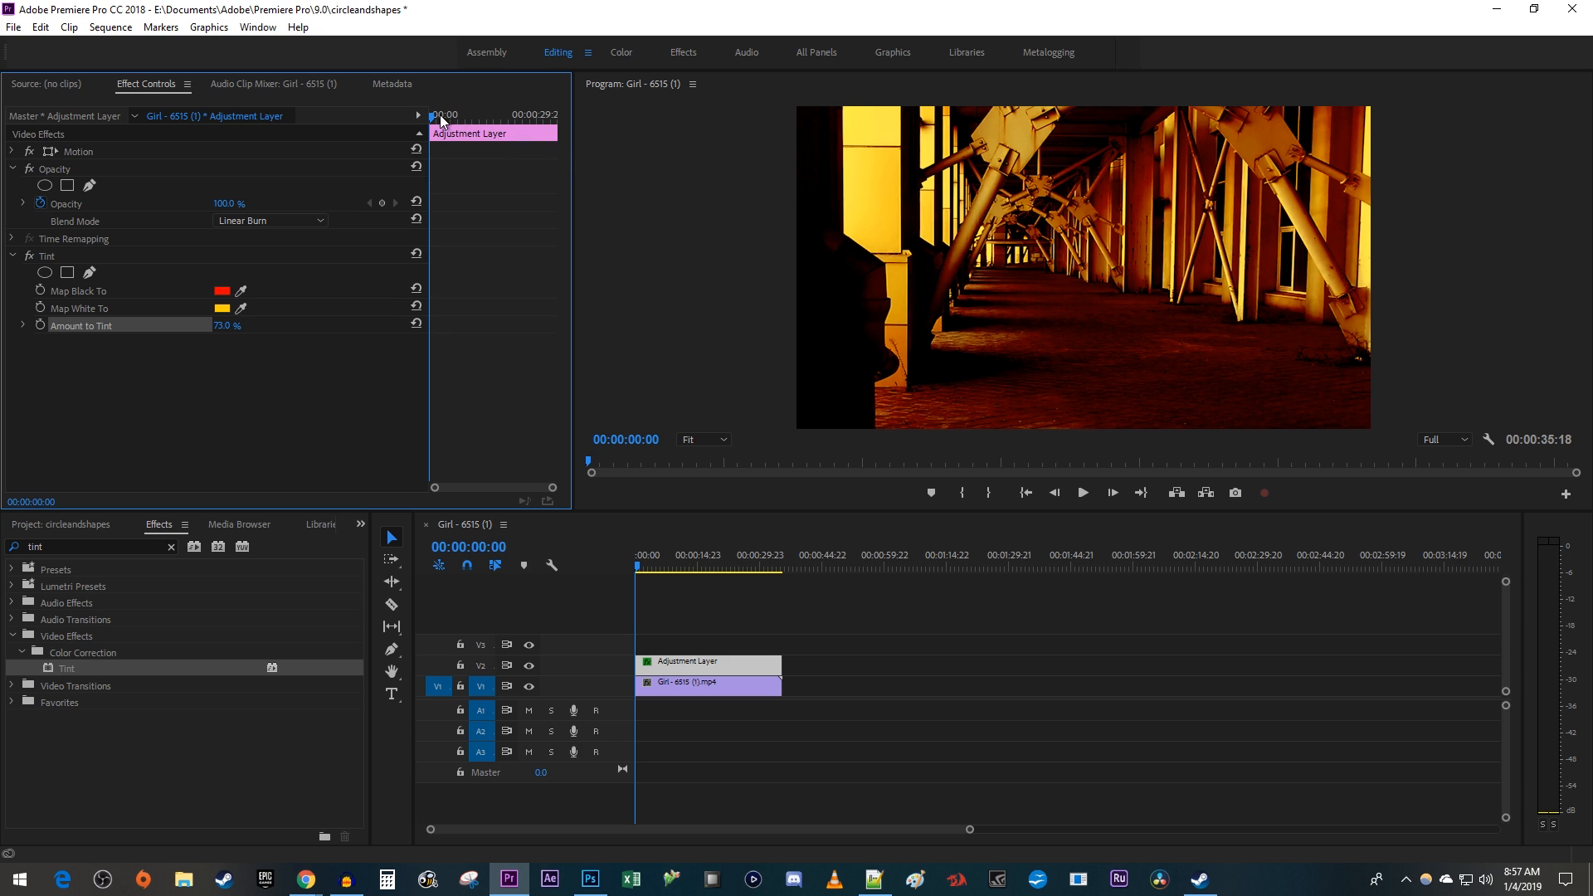
# Keyframe Amount to Tint at 0% around 5:13 and 75% around 6:22.
pyautogui.moveTo(432, 118); pyautogui.dragTo(452, 129)
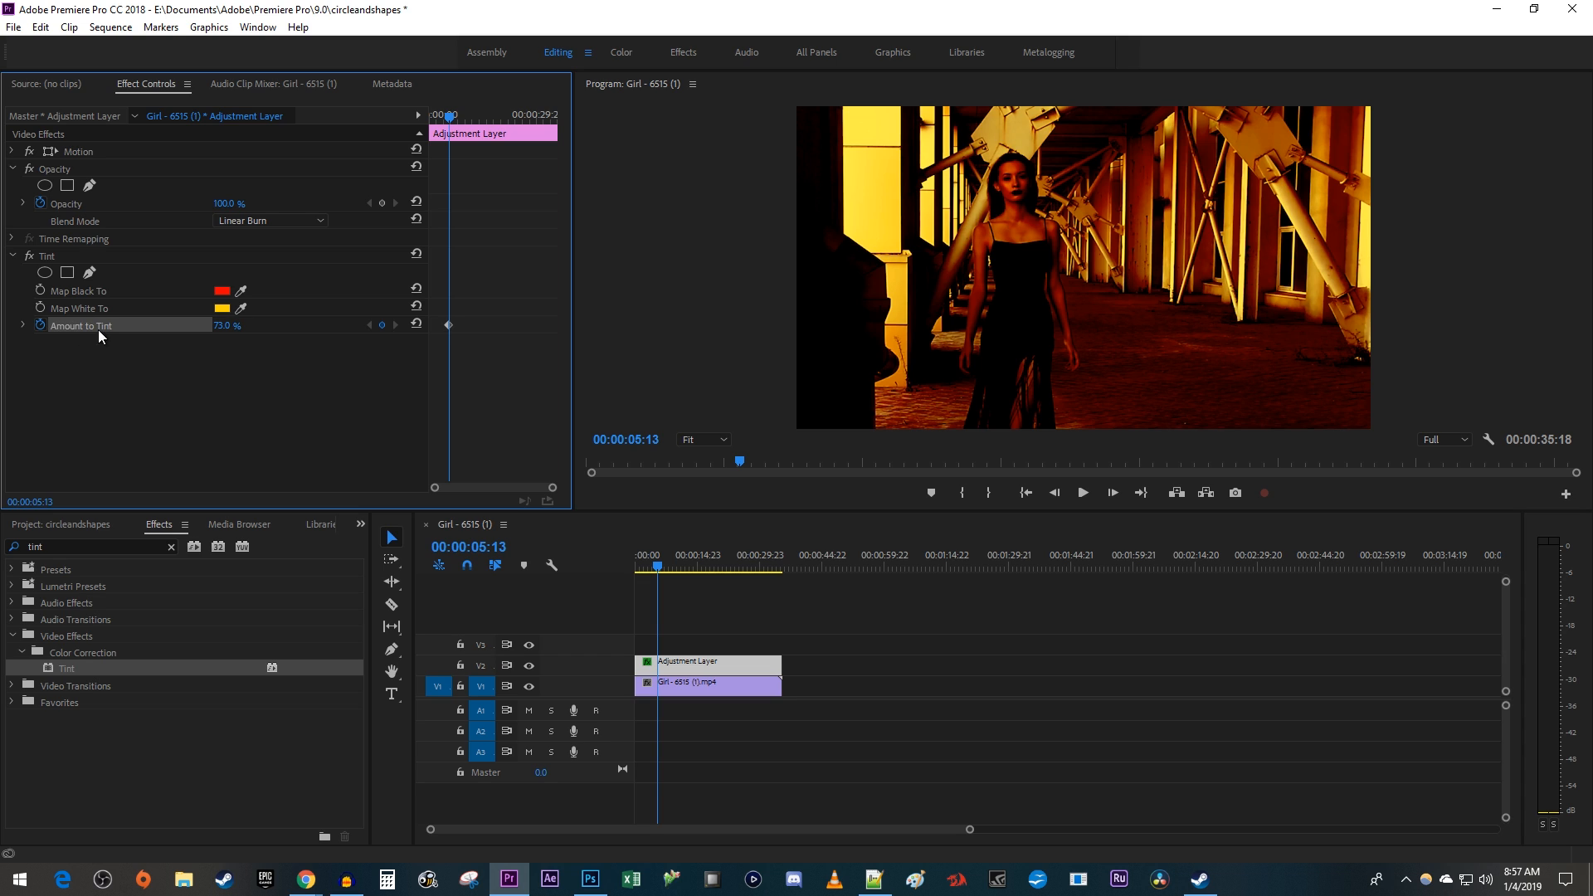
pyautogui.click(225, 325)
pyautogui.write('0')
pyautogui.press('Return')
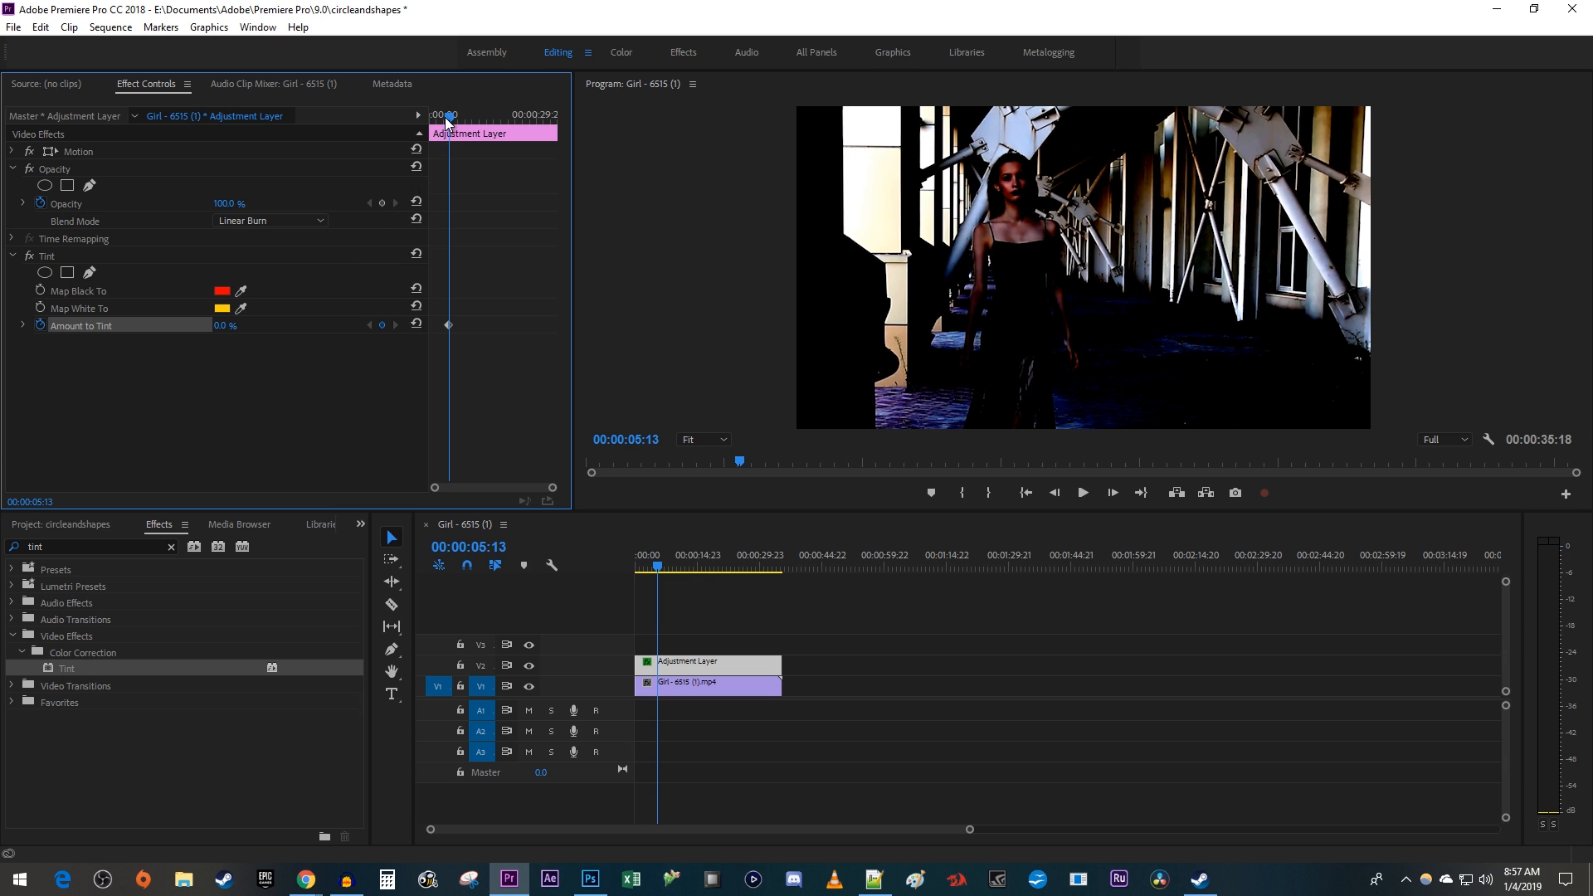
pyautogui.moveTo(448, 117); pyautogui.dragTo(452, 120)
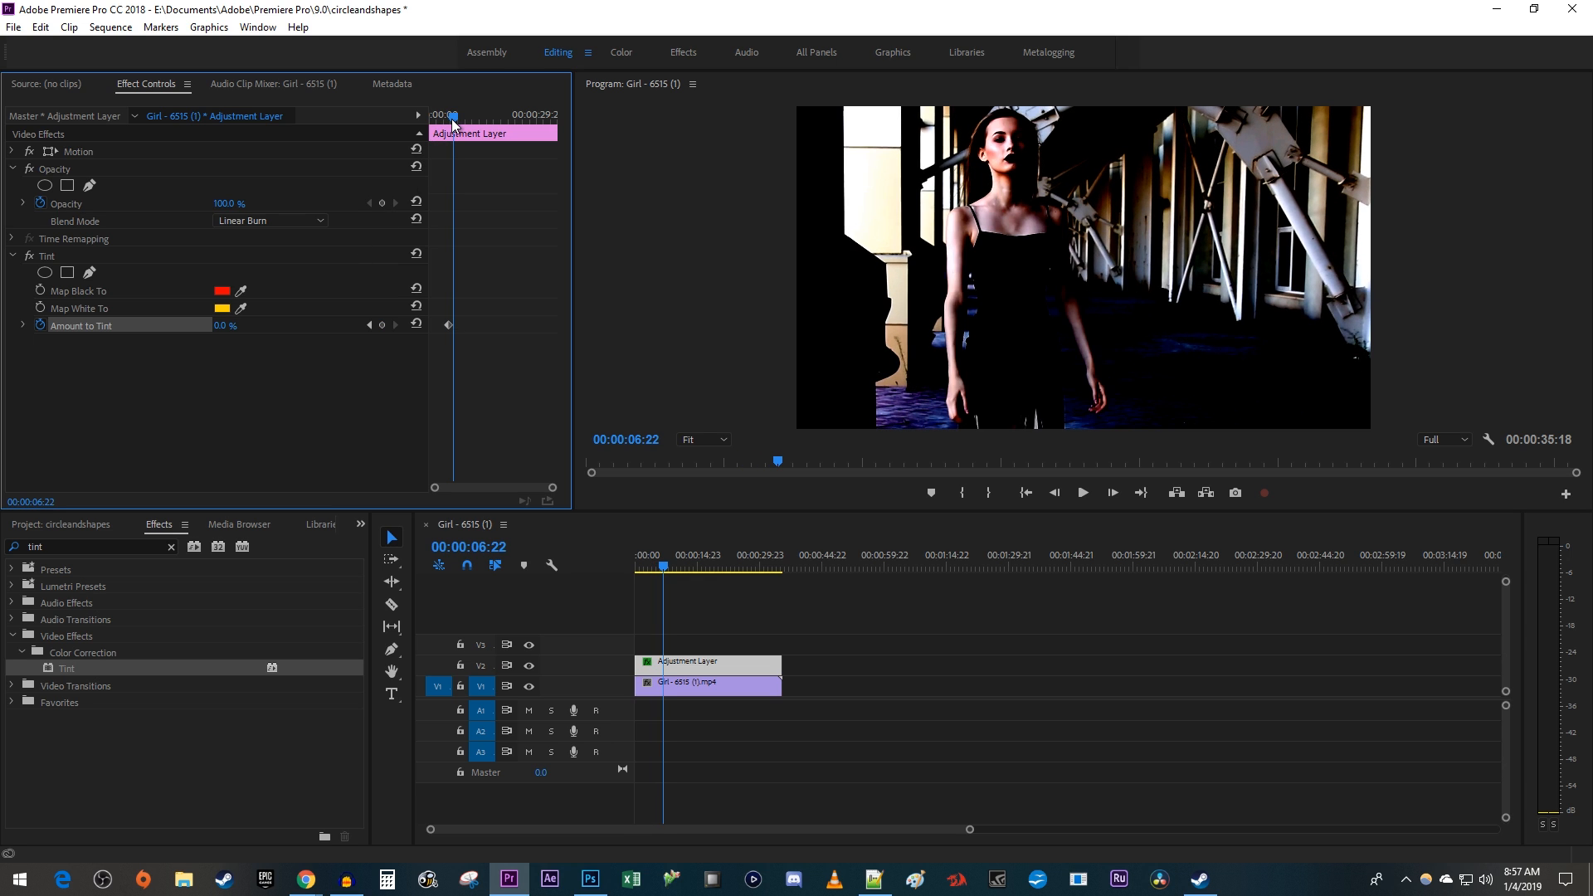
pyautogui.click(227, 327)
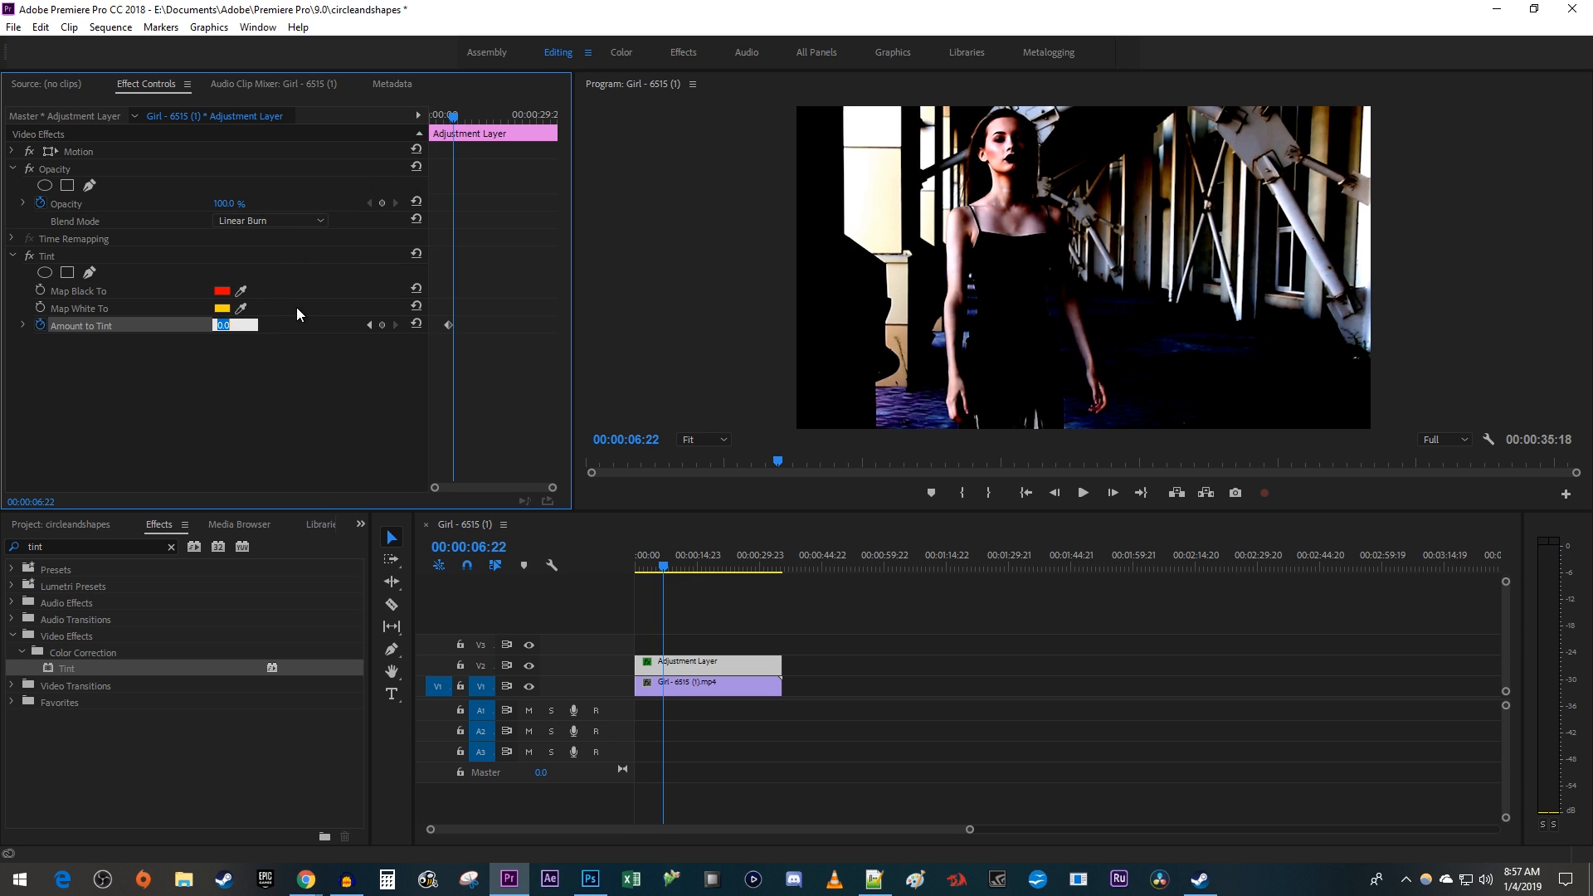
pyautogui.write('75')
pyautogui.press('Return')
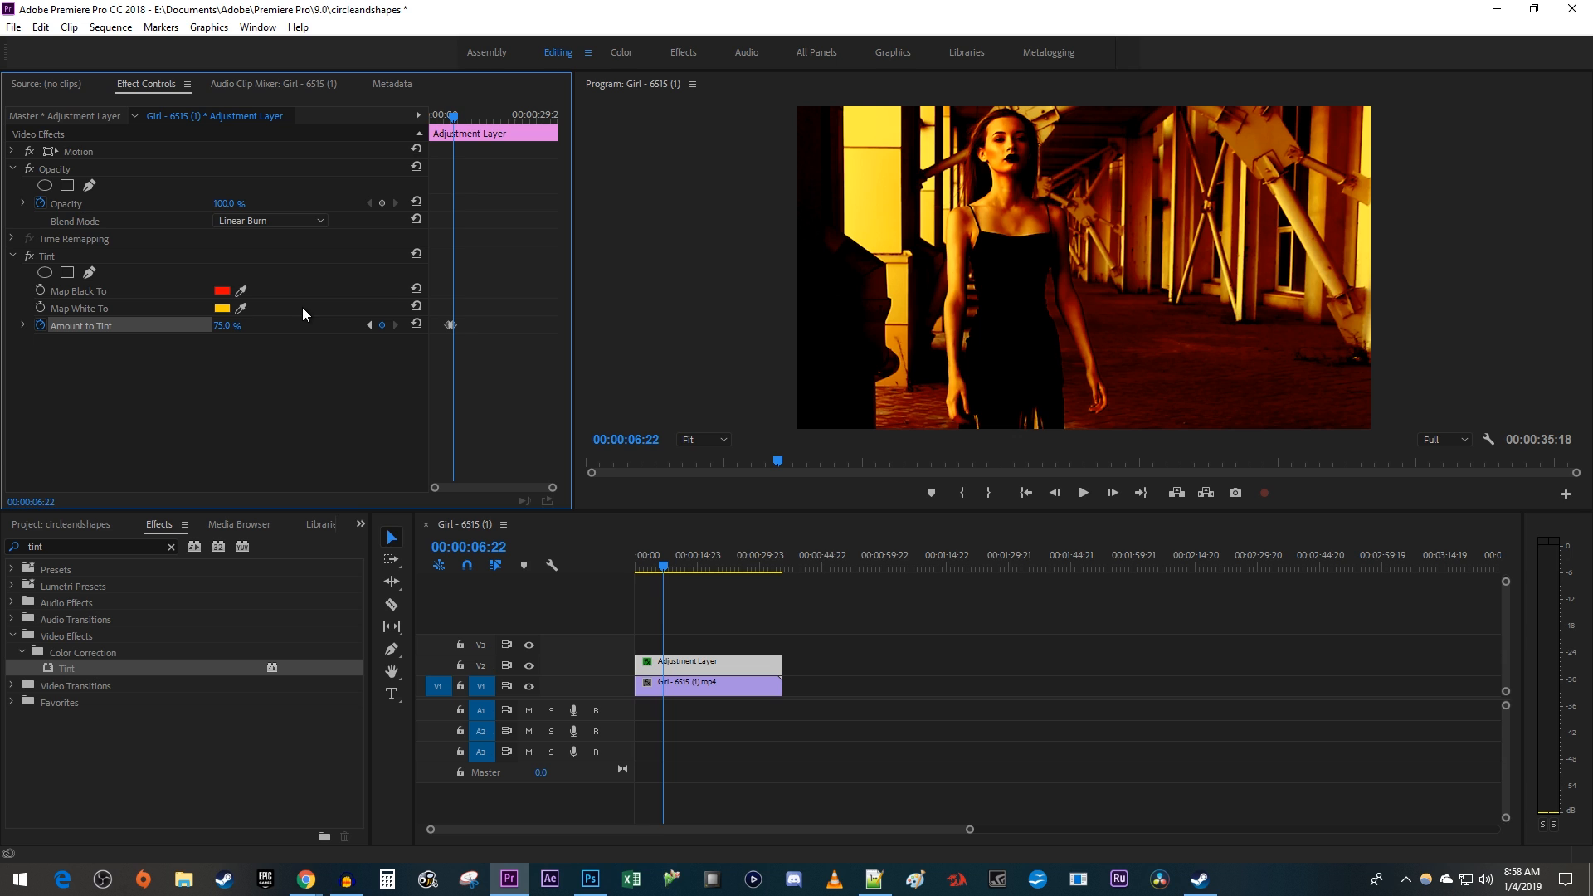
# Add a 0% Amount to Tint keyframe around 8:18 and play back from the sequence start.
pyautogui.moveTo(456, 121); pyautogui.dragTo(462, 121)
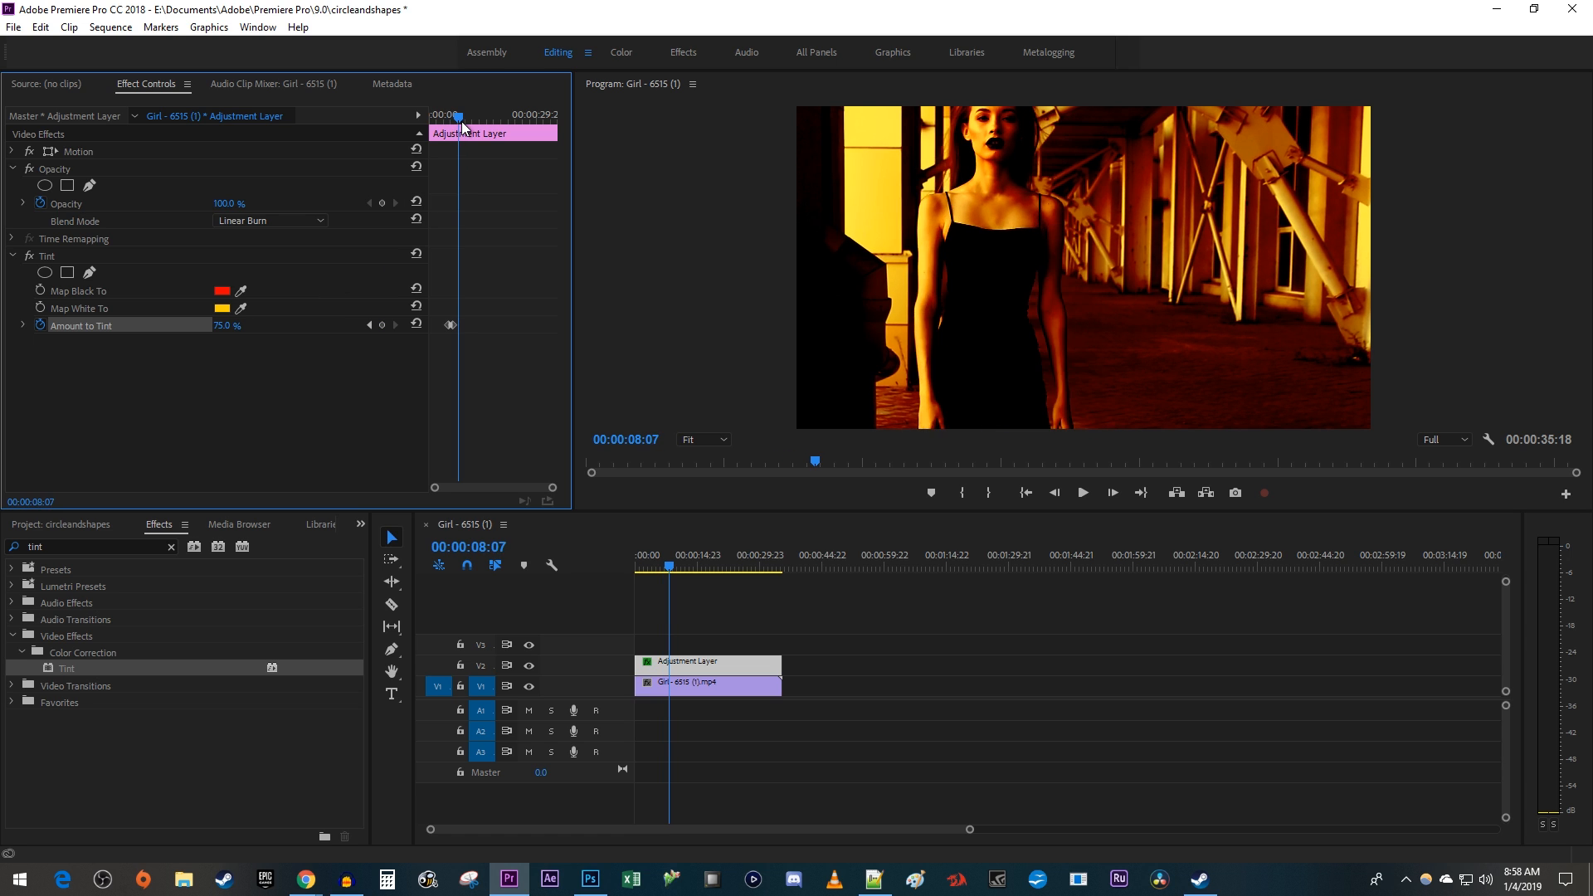
pyautogui.click(228, 324)
pyautogui.write('0')
pyautogui.press('Return')
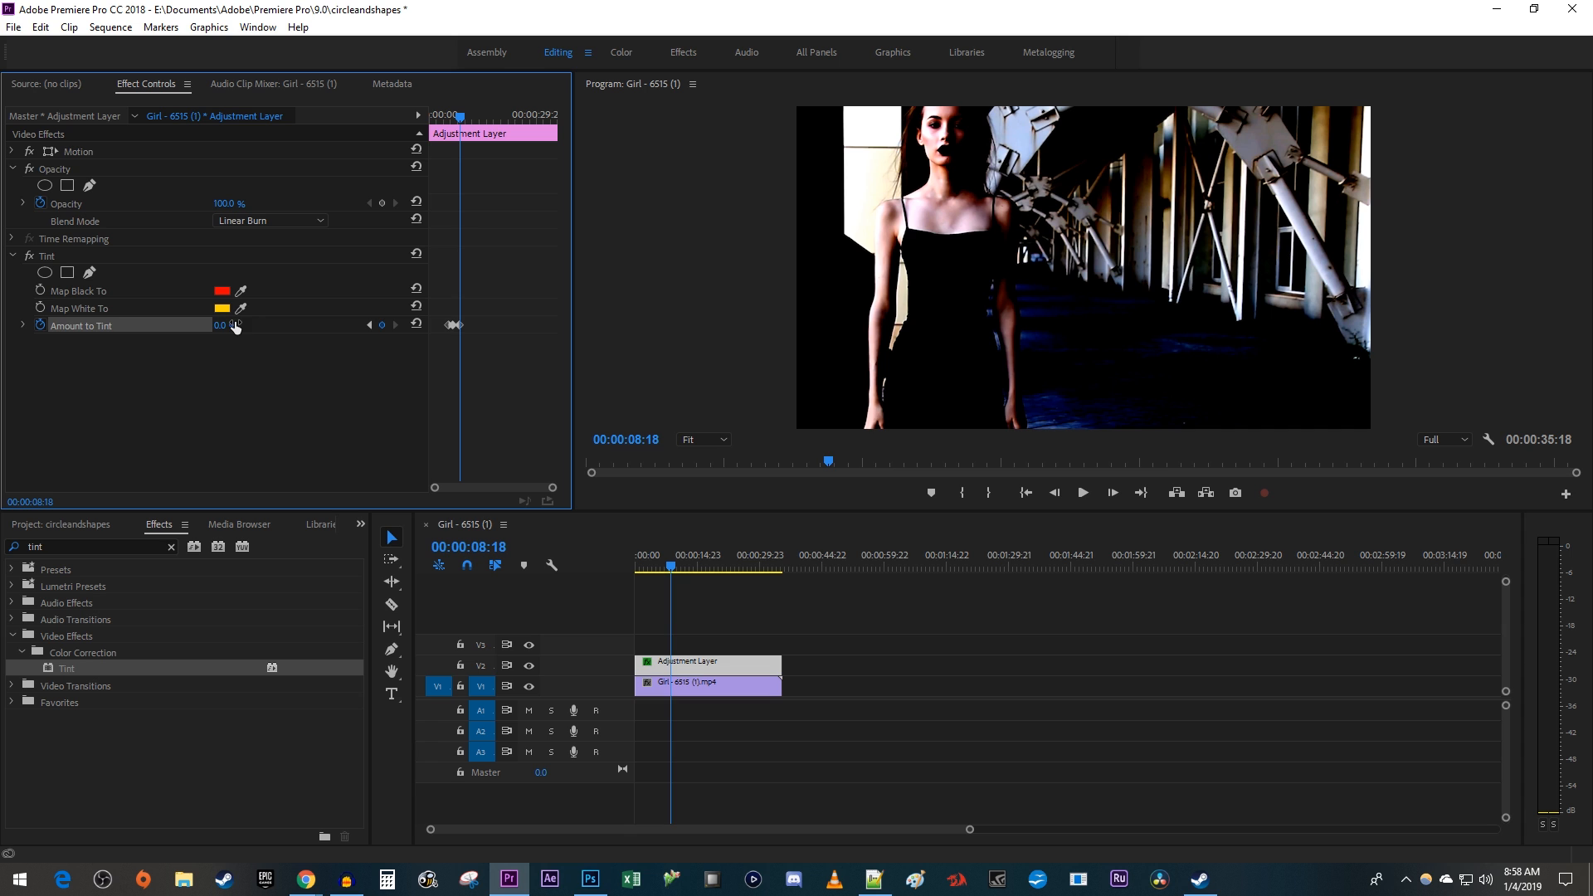
pyautogui.click(437, 121)
pyautogui.press('space')
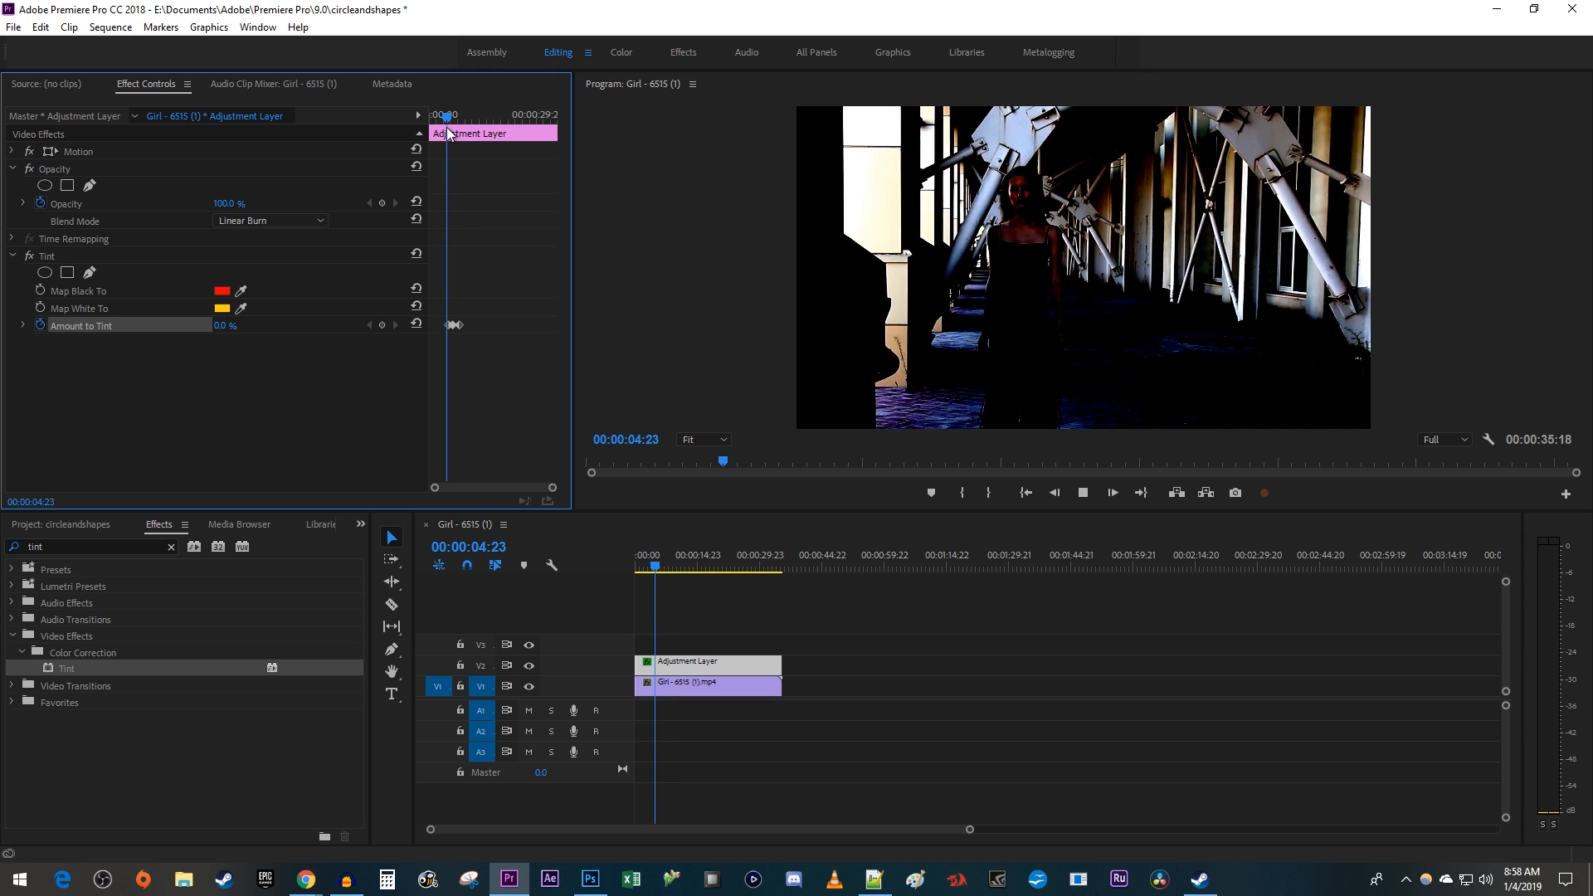